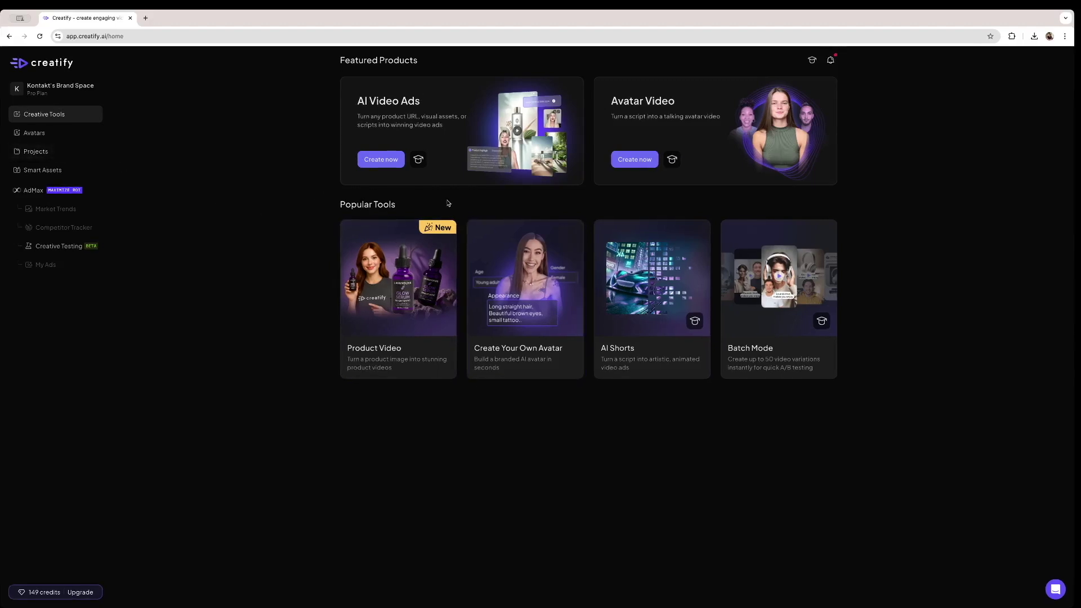
Step: Open the Nintendo Switch video from the projects and play it
click(52, 152)
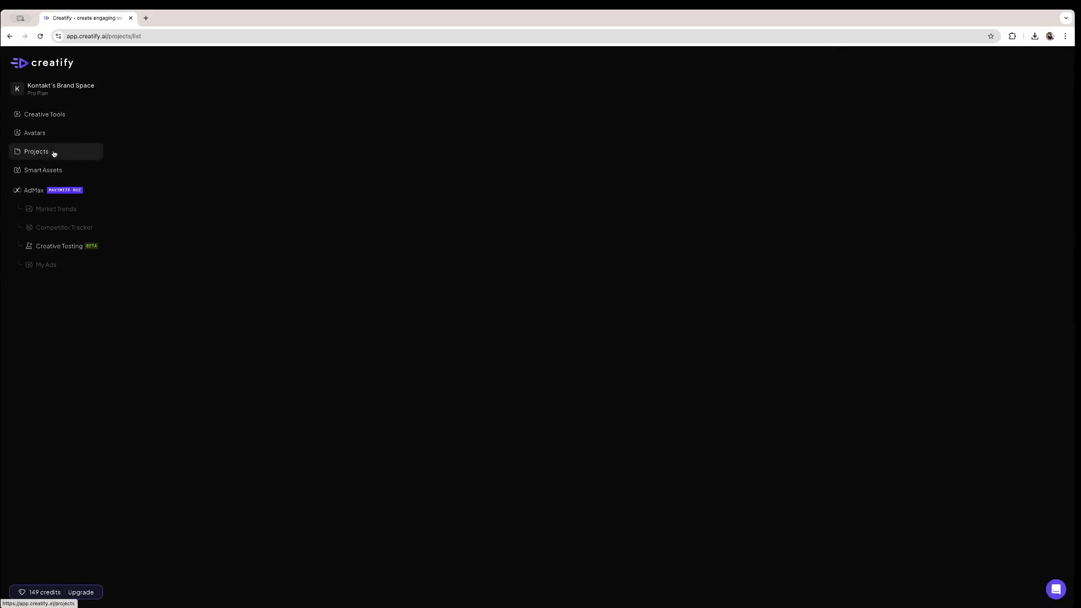
click(361, 189)
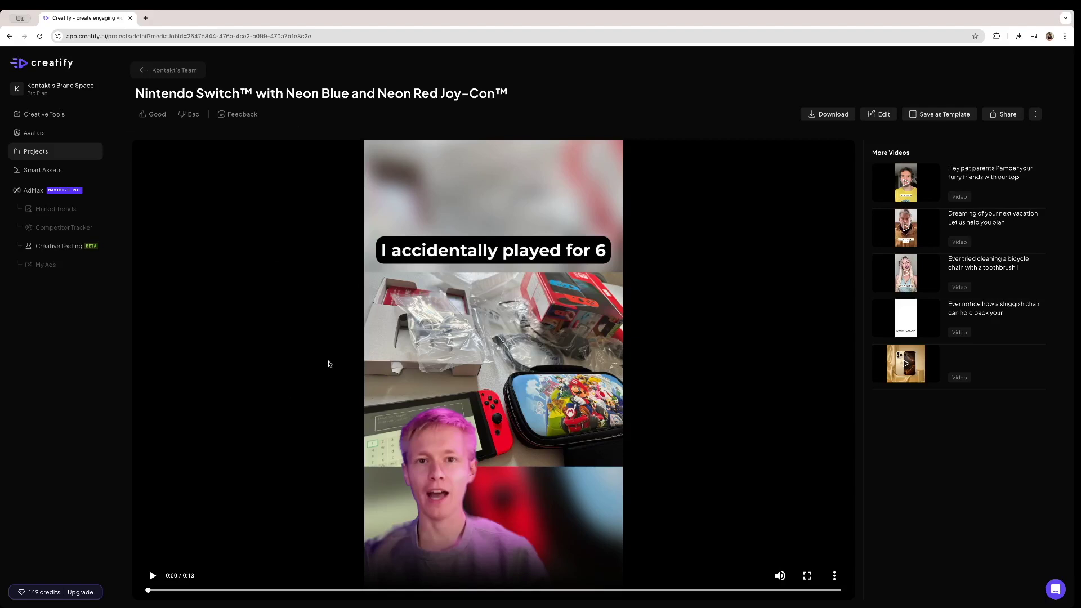
click(152, 576)
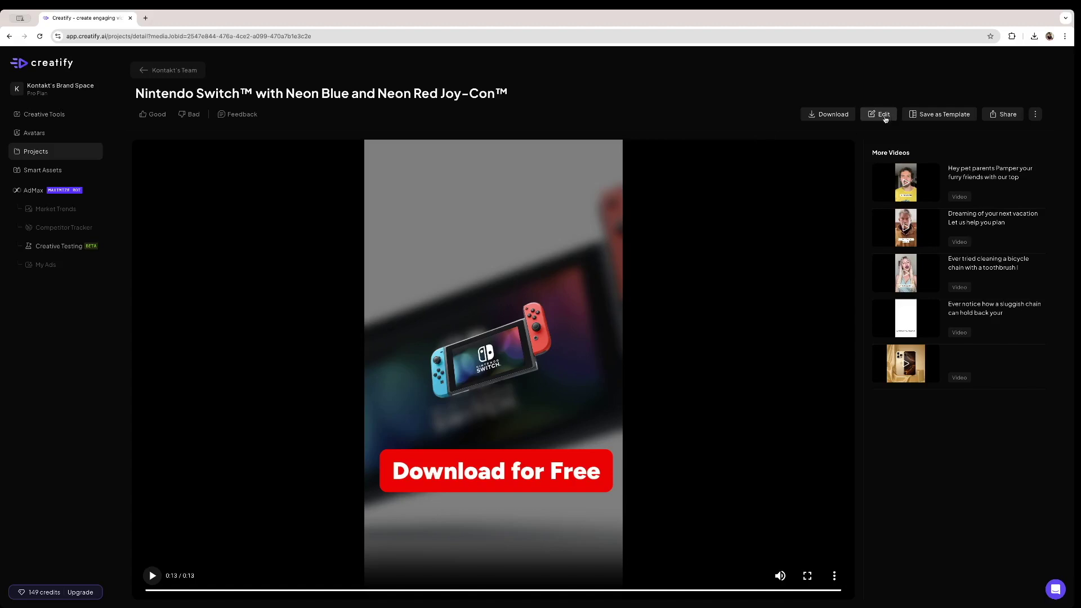
Step: Open the Nintendo Switch video for editing and change its aspect ratio to Landscape (16:9)
click(882, 116)
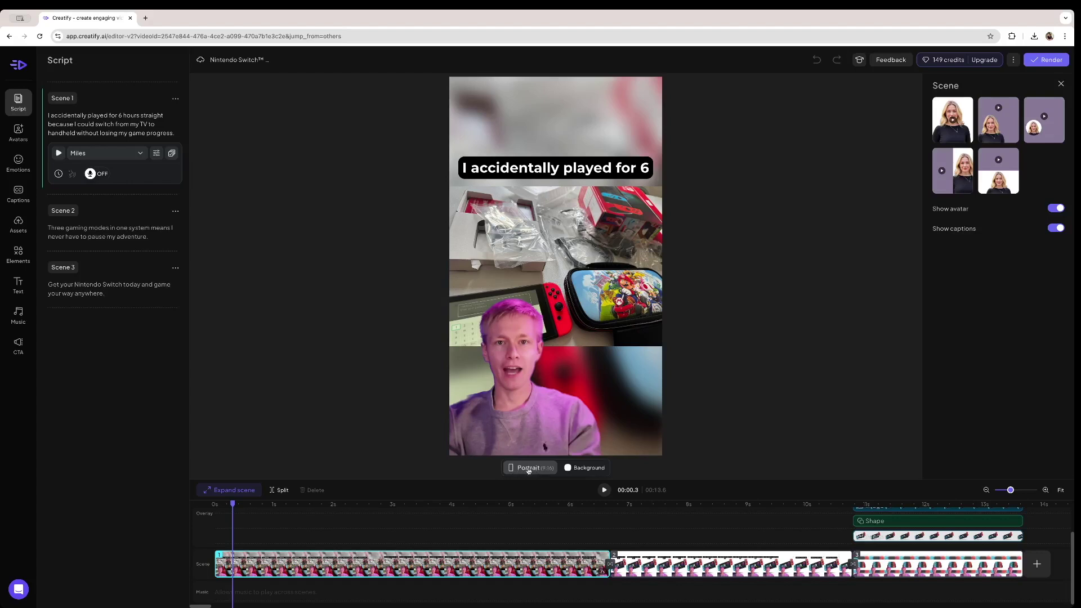
click(530, 470)
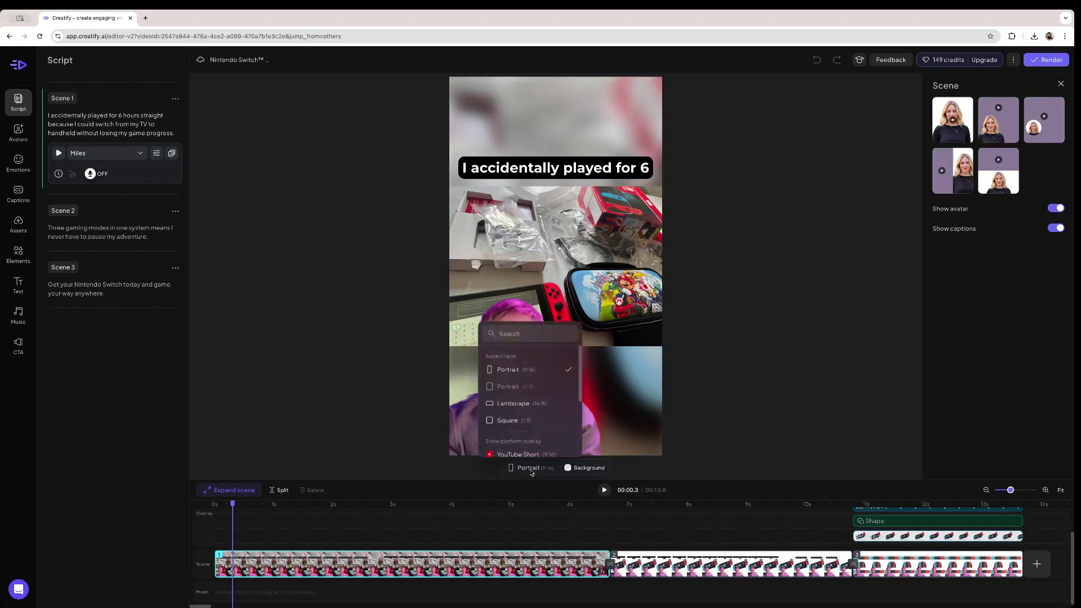
click(518, 405)
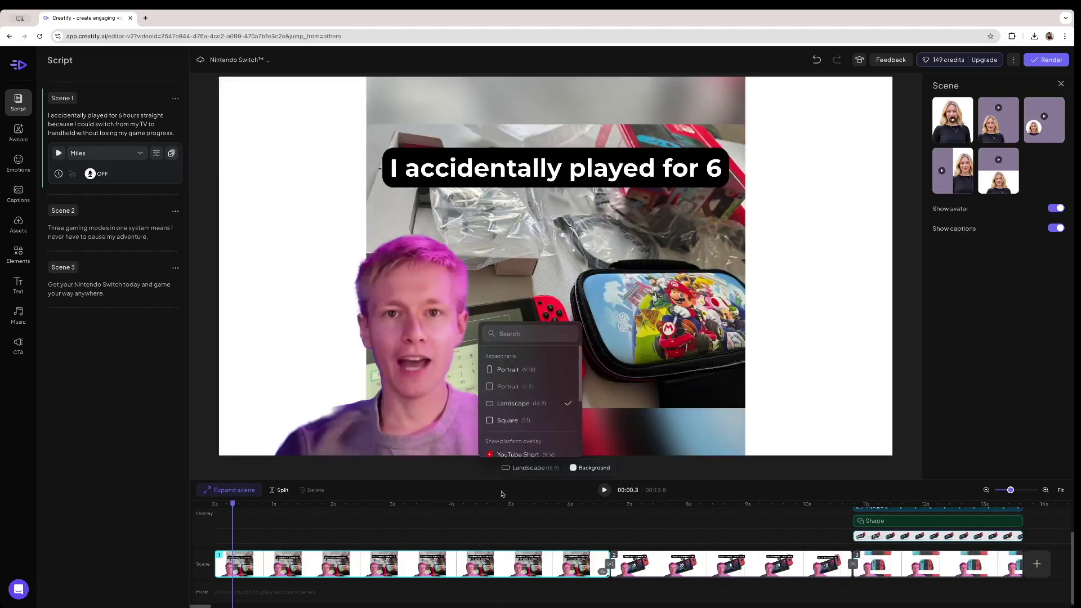
click(495, 498)
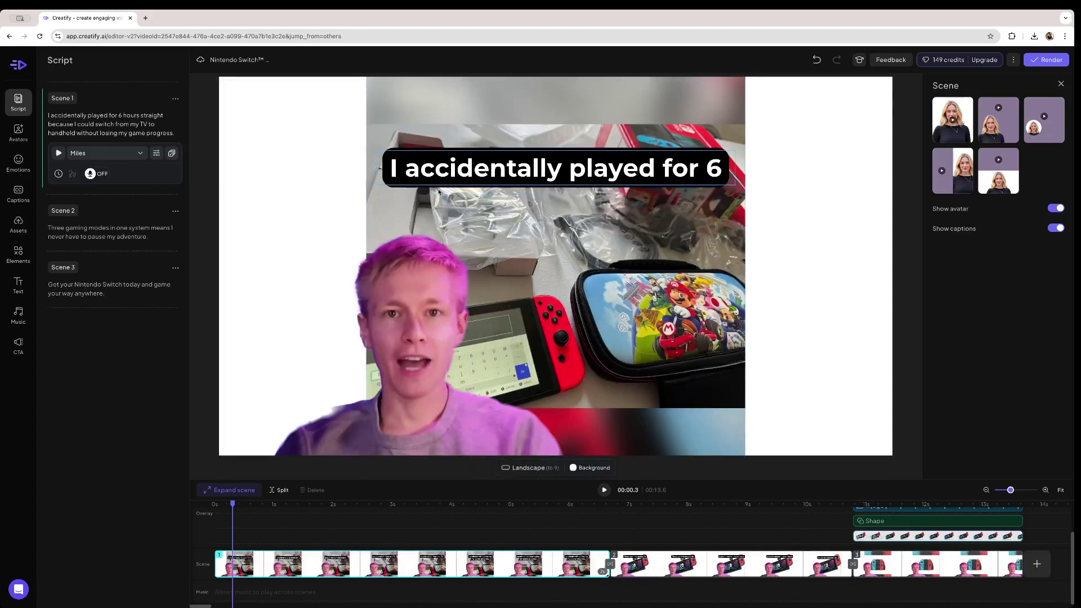
Step: Try several system colors for the video background and settle on red (#ef4444)
click(580, 470)
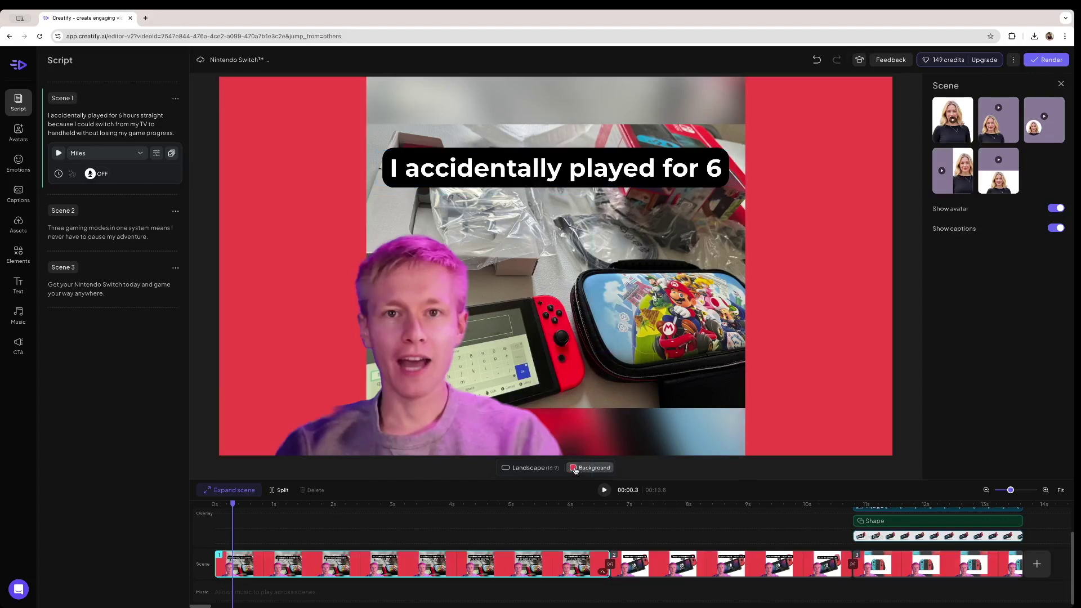
click(575, 470)
click(571, 428)
click(571, 442)
click(557, 441)
click(585, 428)
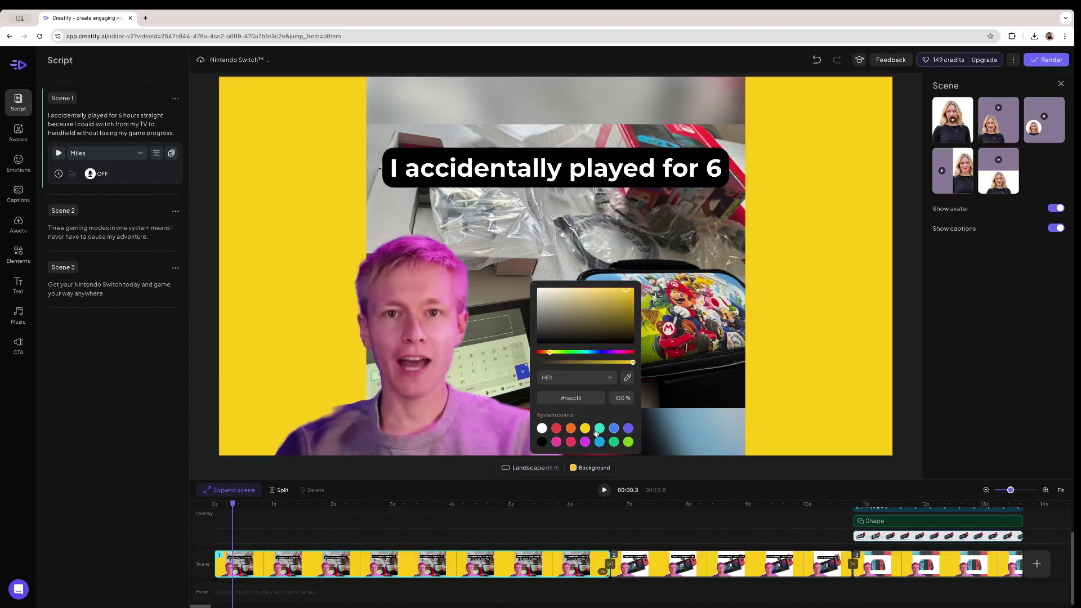
click(556, 428)
click(599, 442)
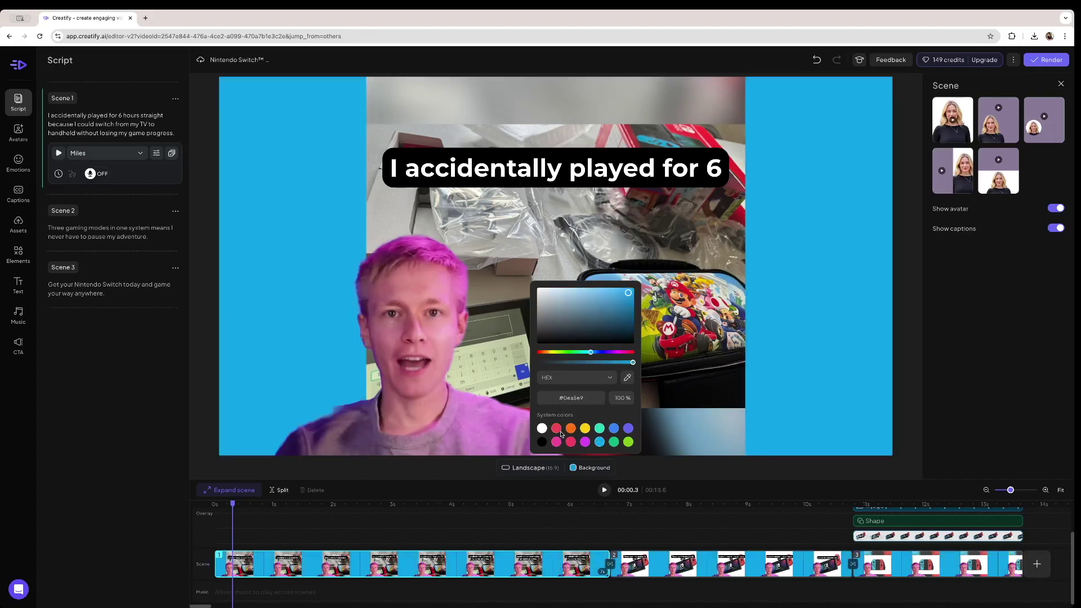
click(556, 428)
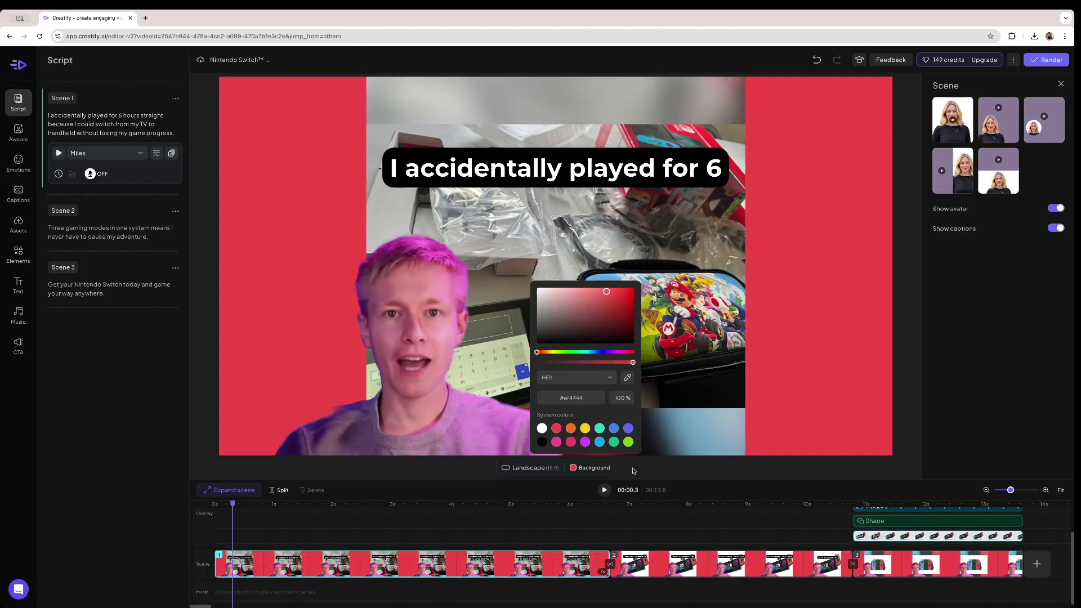
Step: Change the aspect ratio to Square (1:1) and render the edit, saving it as a new video
click(529, 468)
click(524, 420)
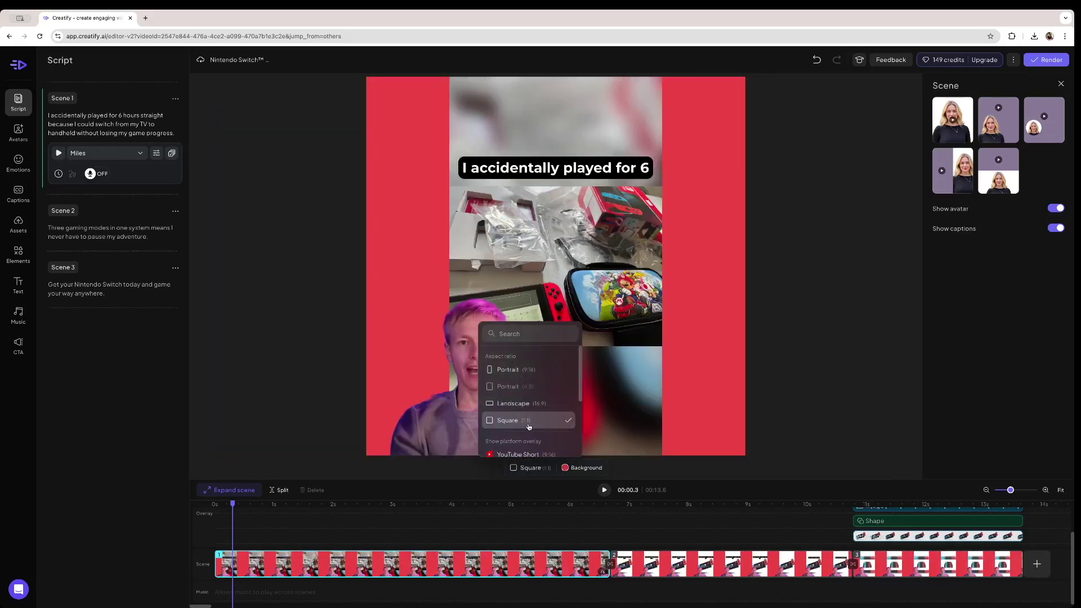
click(725, 289)
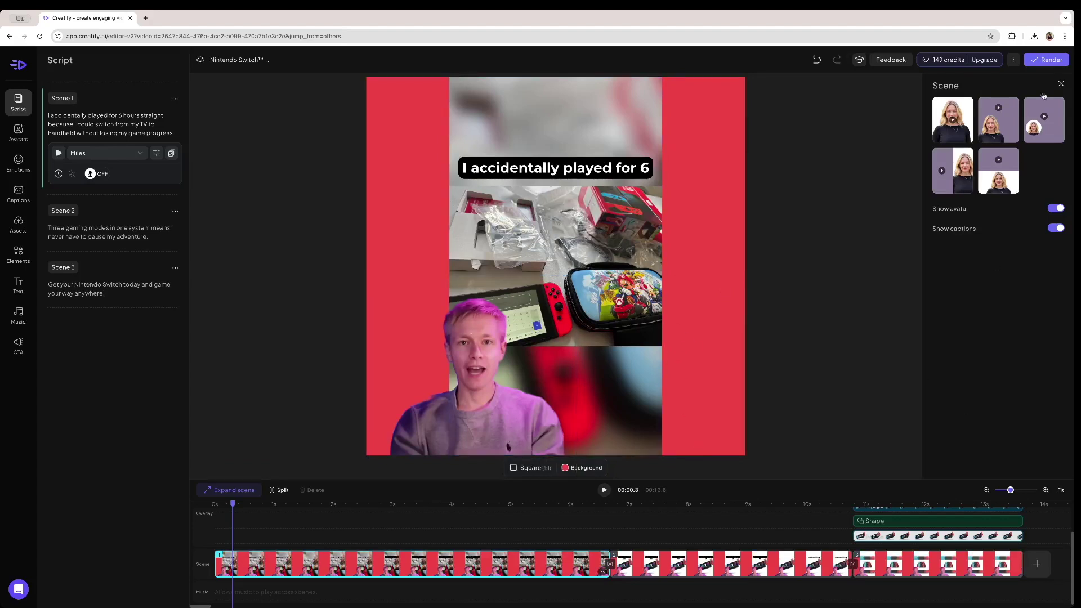
click(1046, 60)
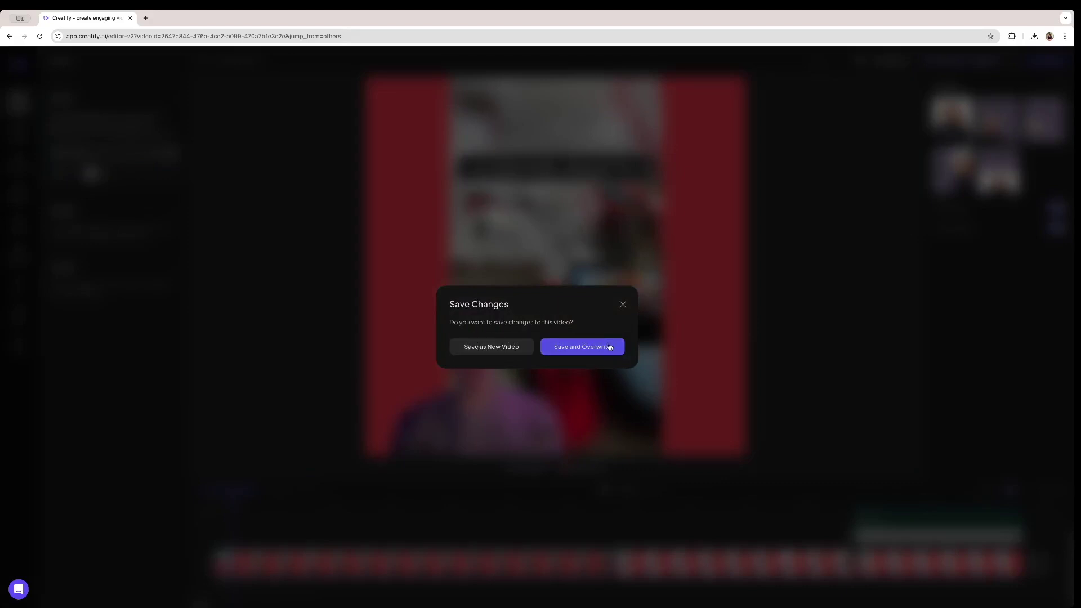
click(493, 348)
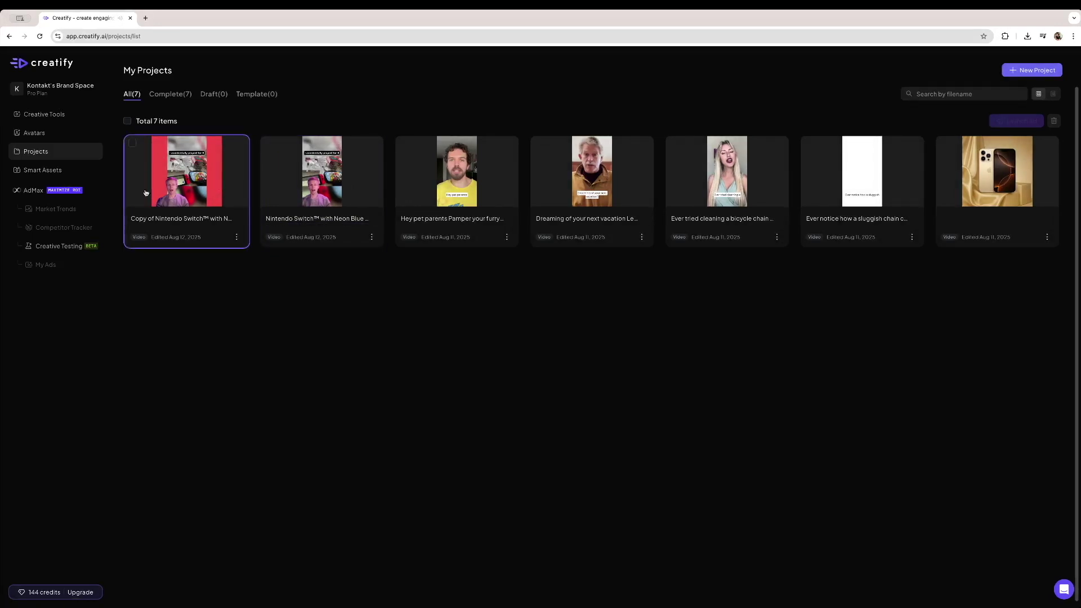
Step: Open the square copy with the red background from the projects and play it
click(192, 191)
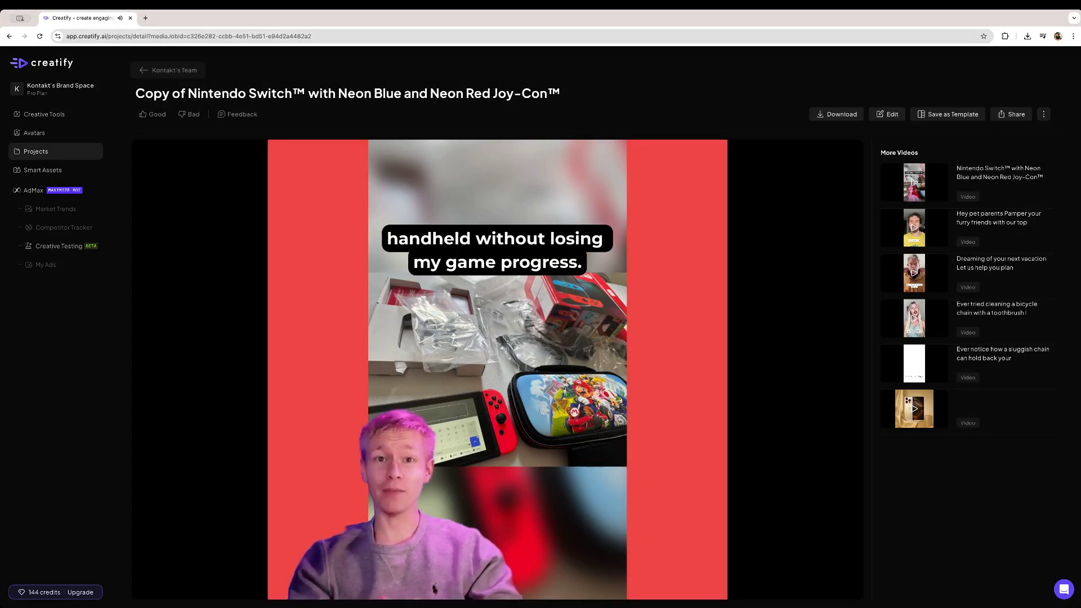
click(387, 422)
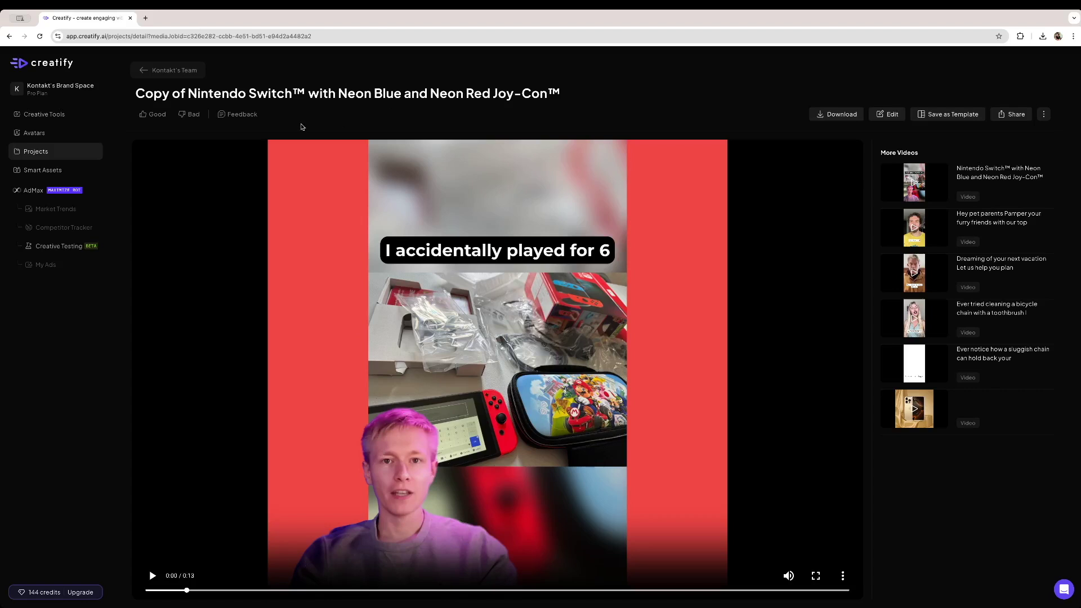
Step: Open the original Nintendo Switch video for editing and give it a Landscape (16:9) format with a blue background
click(55, 153)
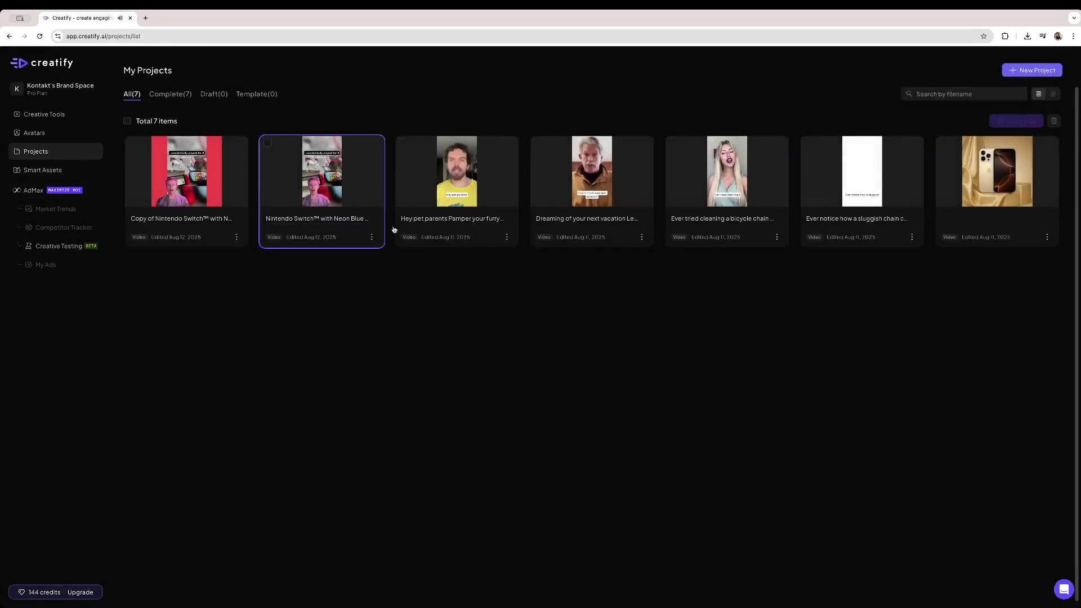
click(371, 237)
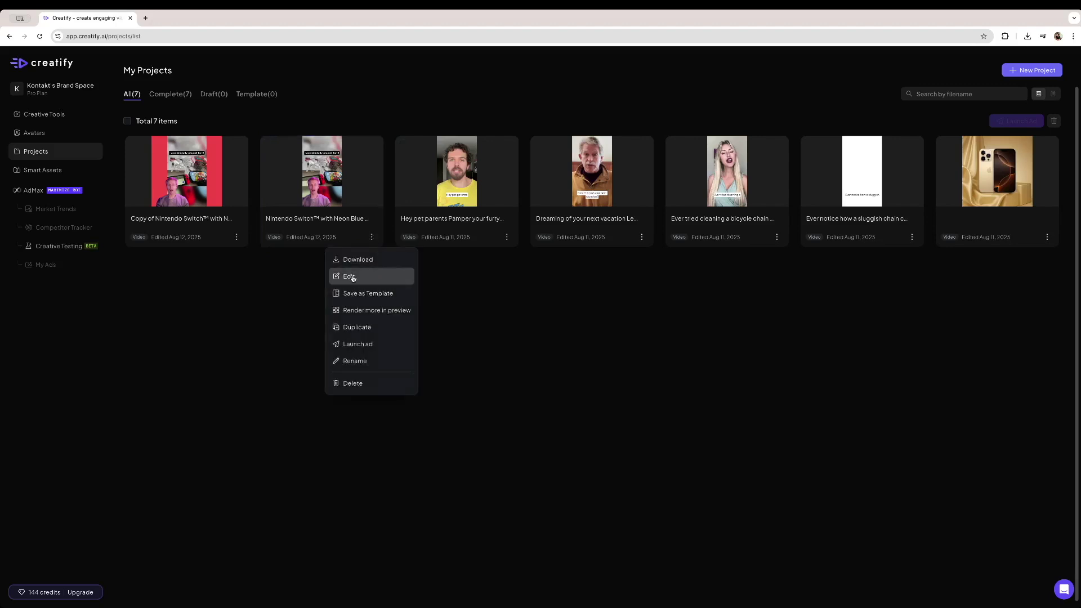
click(350, 277)
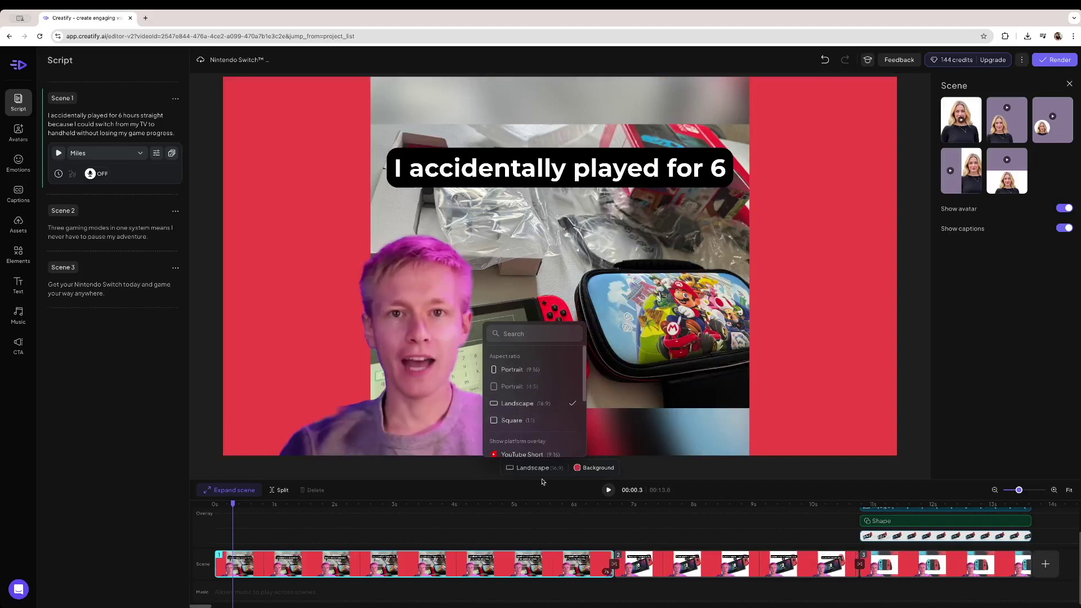
click(597, 467)
click(588, 441)
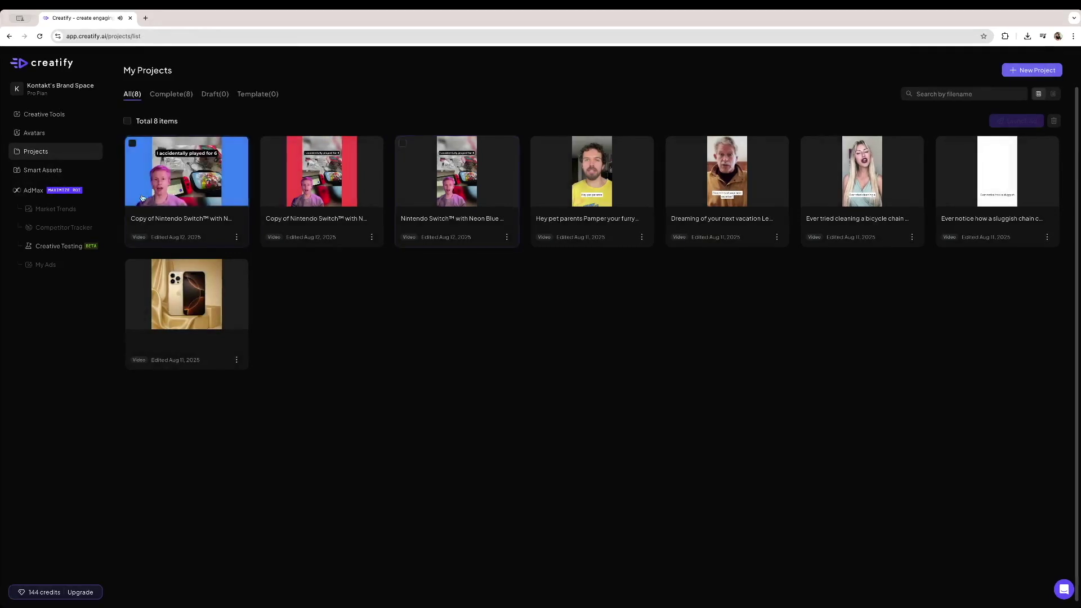
Step: Open the landscape copy with the blue background and watch it
click(189, 195)
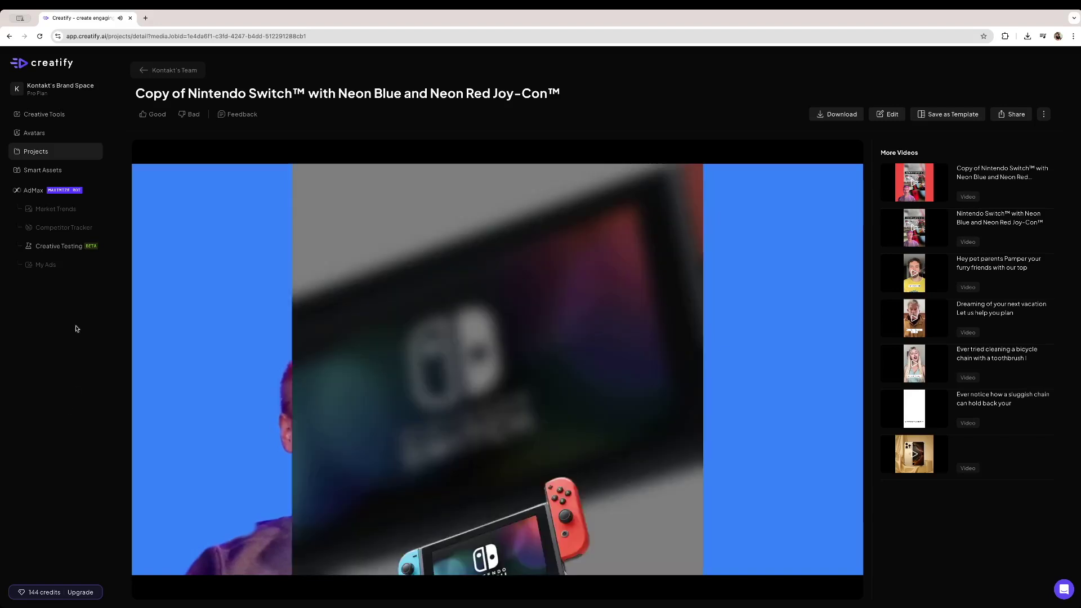
Step: Return to the project list and open the original portrait Nintendo Switch video for editing
click(64, 154)
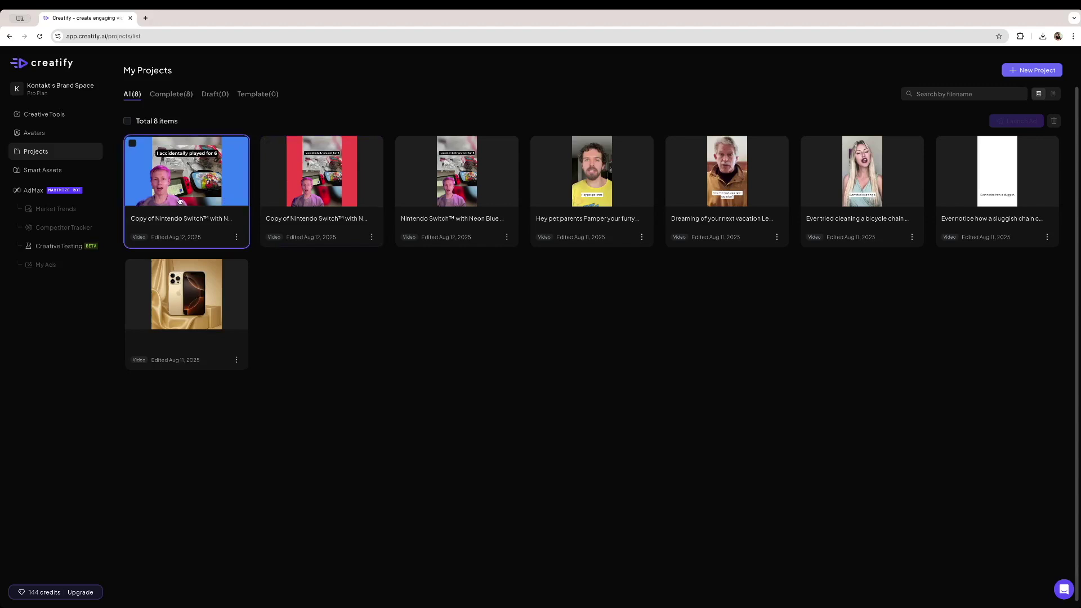
click(506, 237)
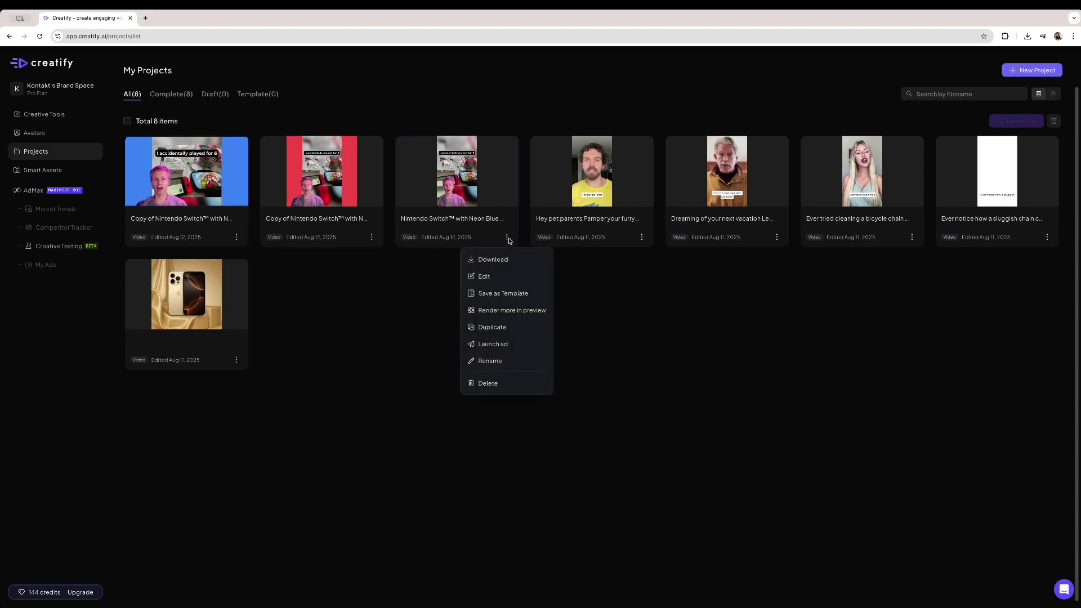
click(482, 277)
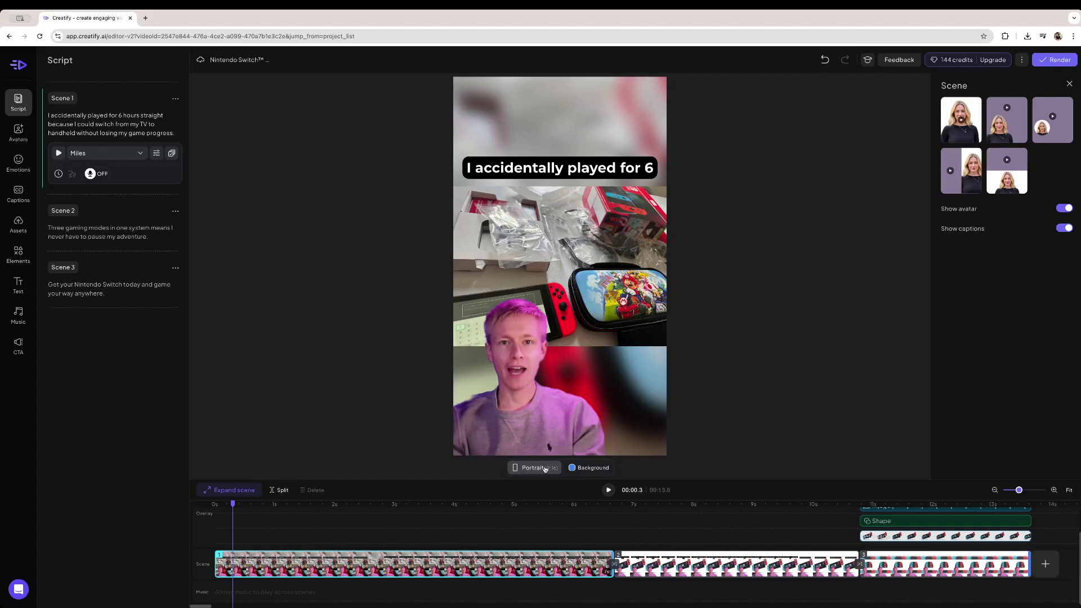
Step: Show the YouTube Short (9:16) platform overlay and move the avatar up and right to about X -159, Y 455
click(544, 469)
scroll(527, 406, down, 3)
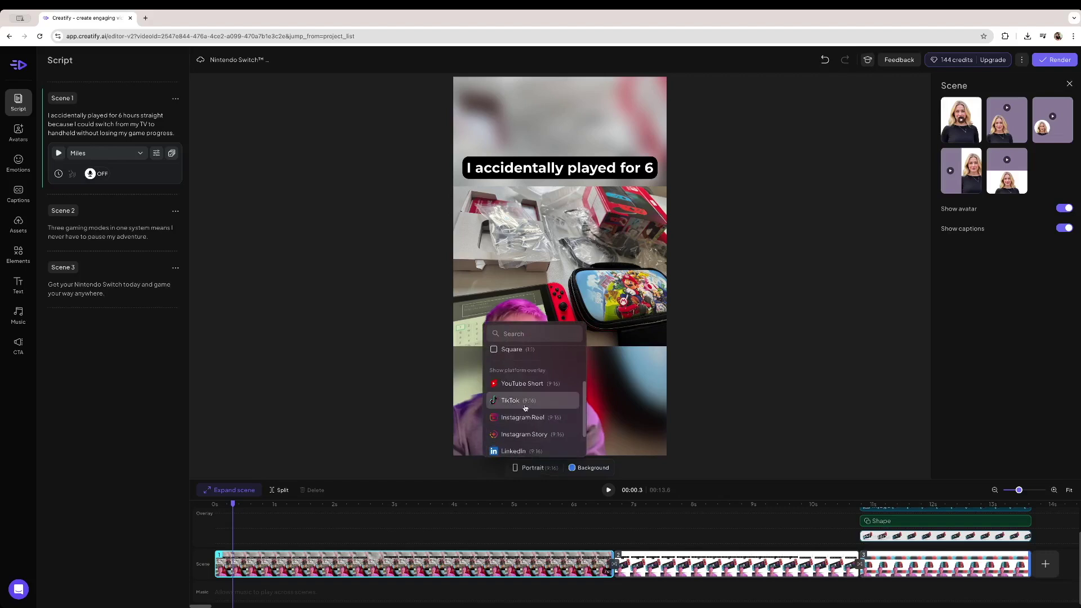
scroll(531, 363, up, 2)
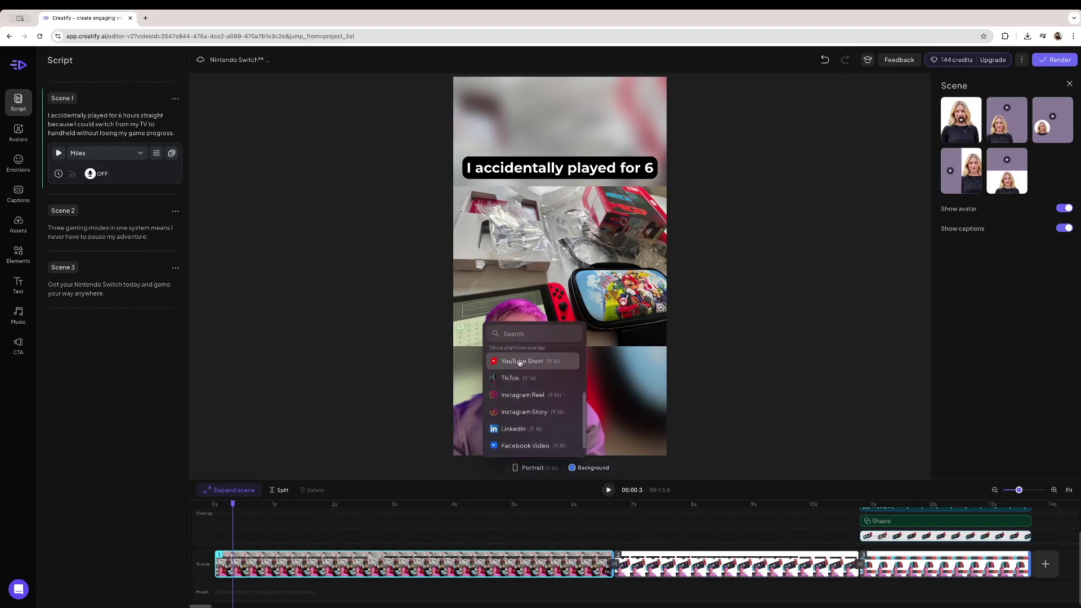
click(542, 363)
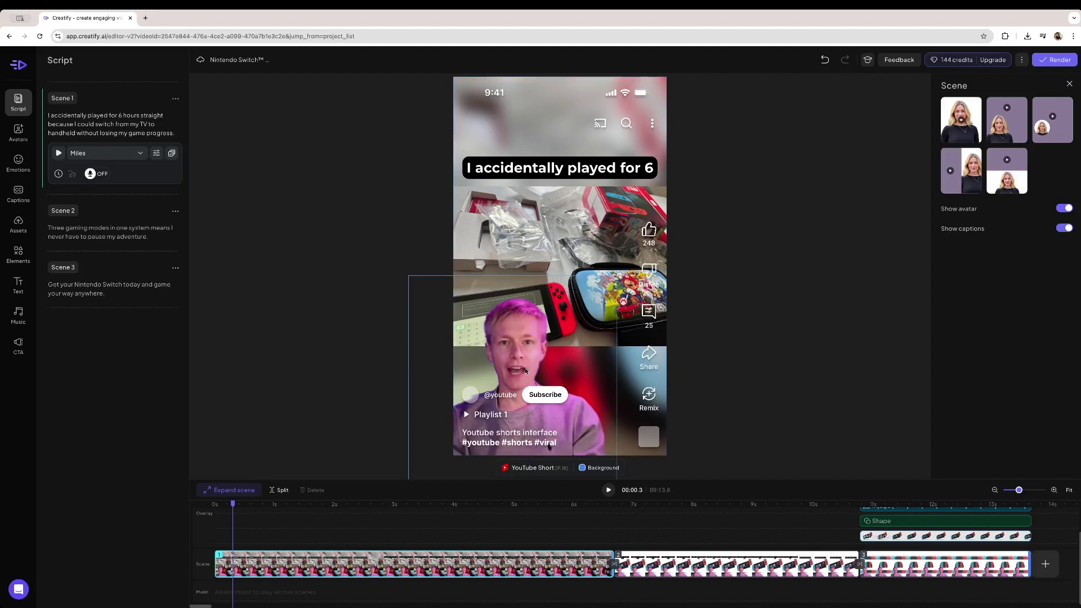
drag(518, 369, 535, 343)
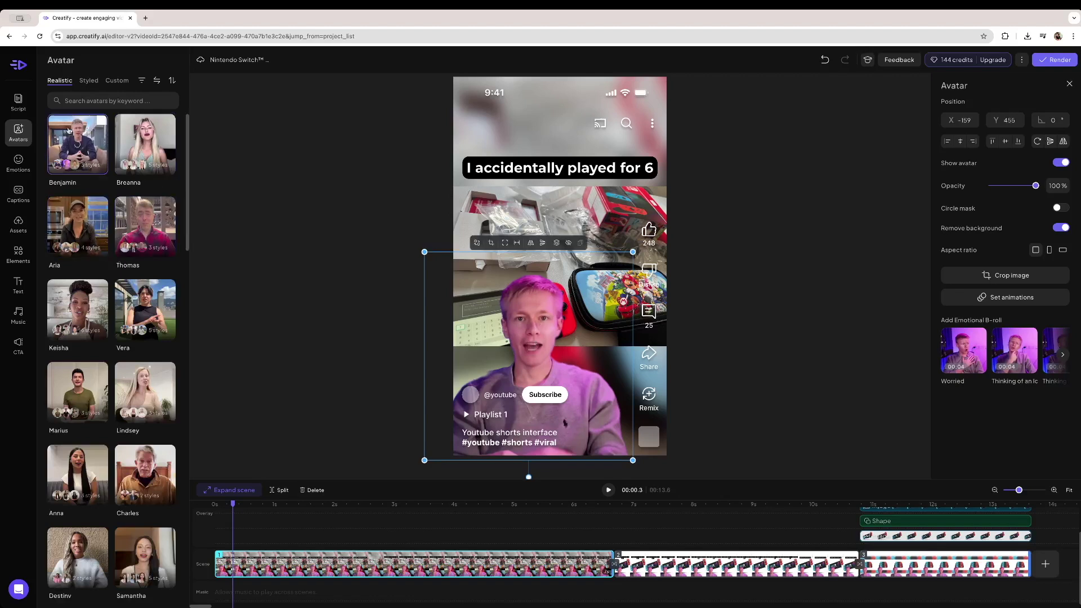
Step: Preview the layout with the Facebook Video (9:16) overlay and with the Facebook Story (9:16) overlay
click(533, 467)
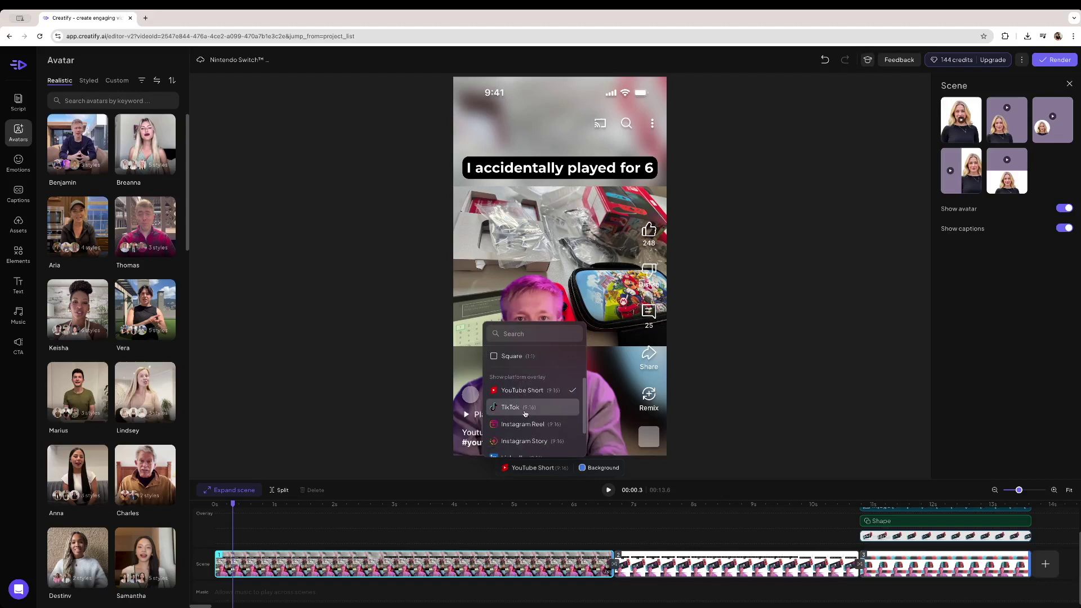
scroll(538, 417, down, 2)
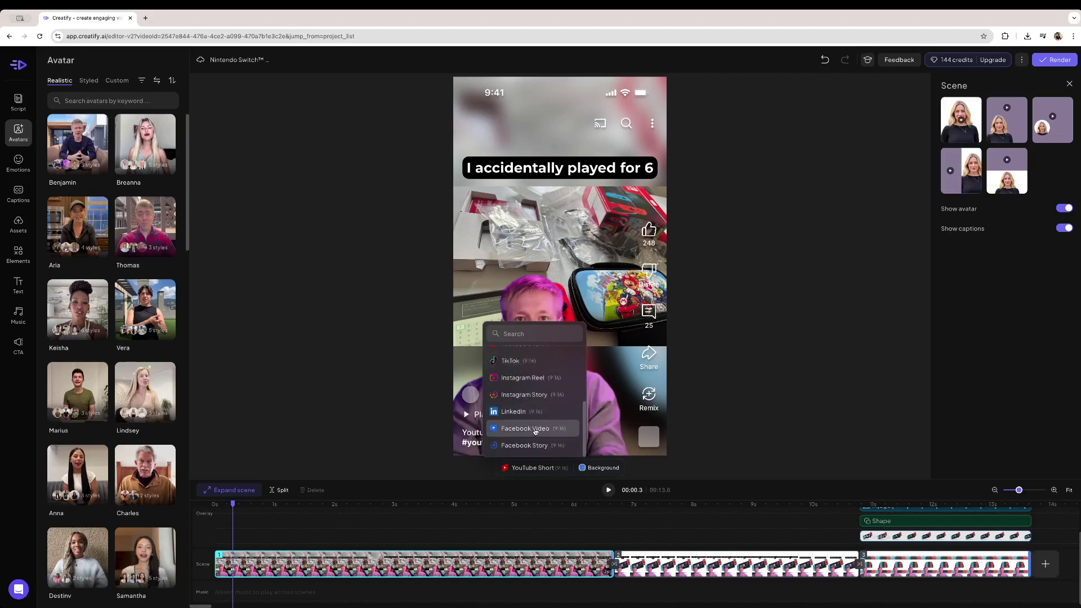
click(530, 429)
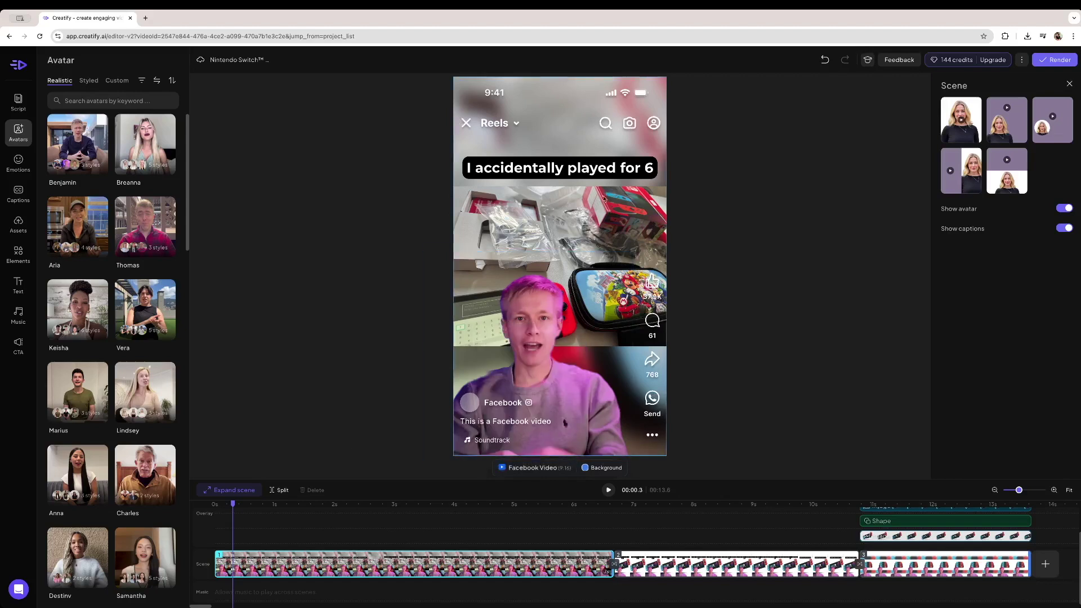
click(523, 469)
scroll(532, 418, down, 3)
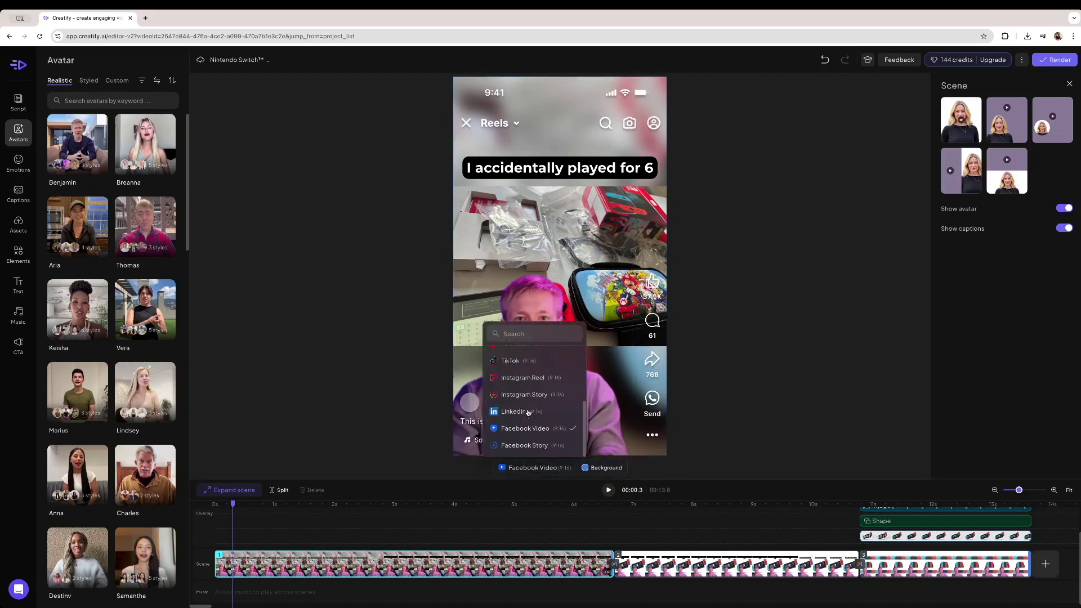
click(540, 454)
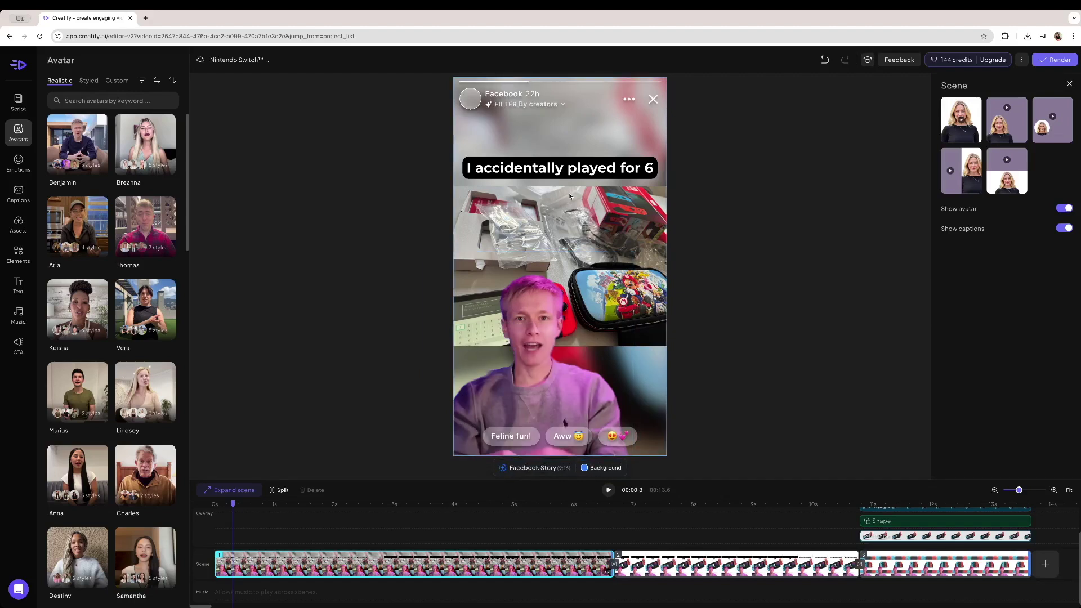
Step: Preview the layout with the TikTok (9:16) and Instagram Story (9:16) overlays, and show the Instagram Reel (9:16) overlay
click(535, 468)
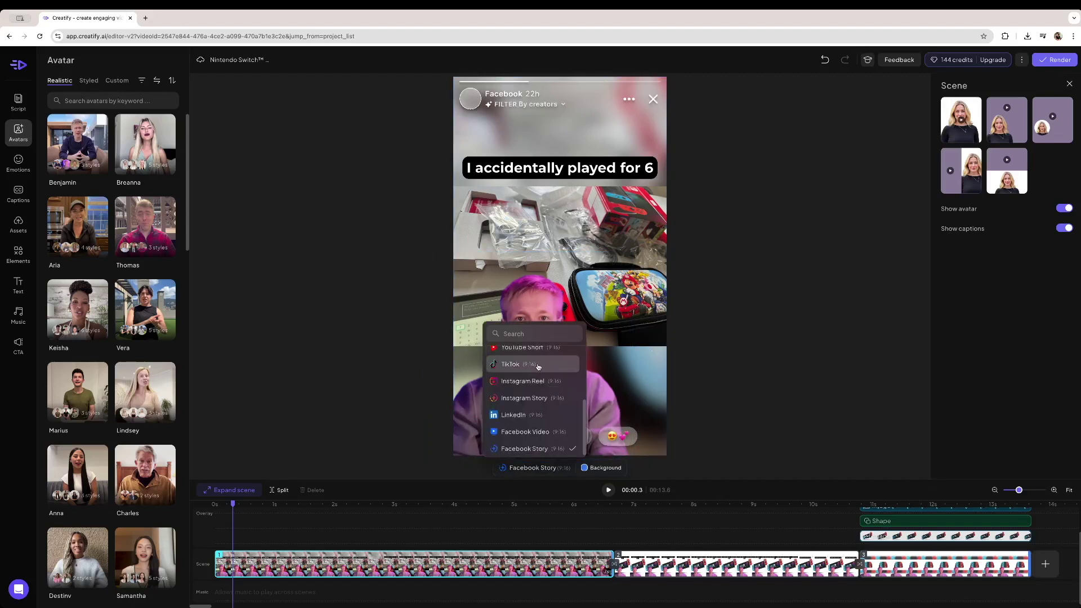
click(555, 345)
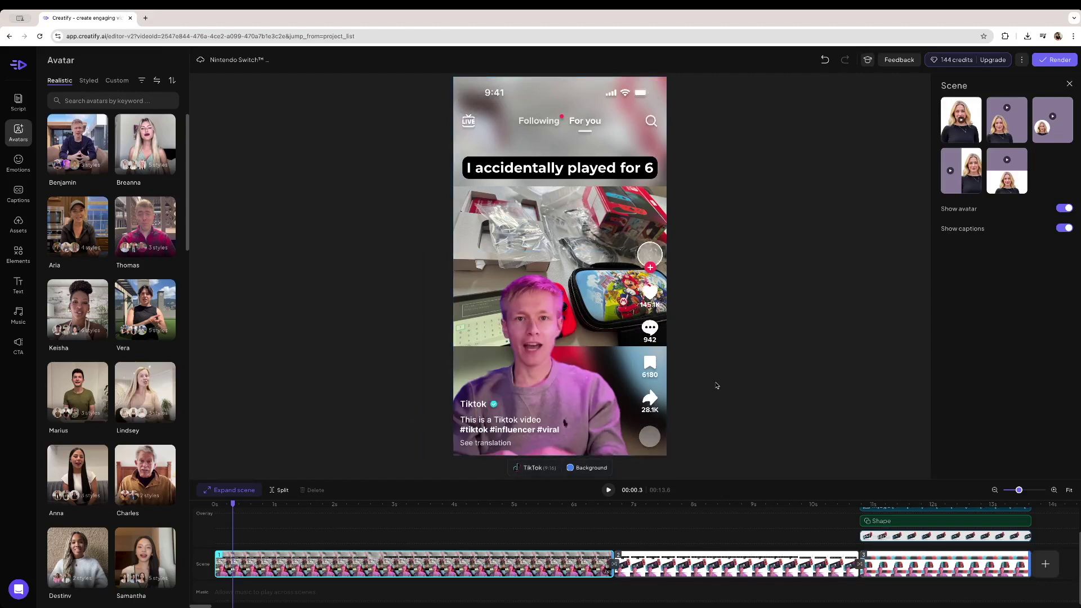
click(529, 467)
scroll(535, 394, down, 3)
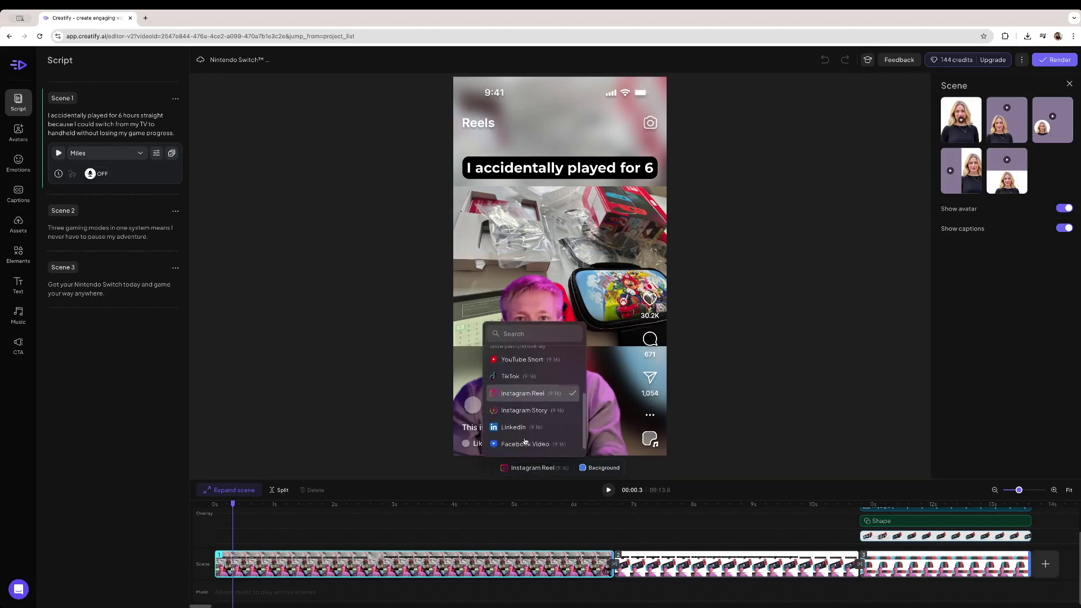
click(524, 408)
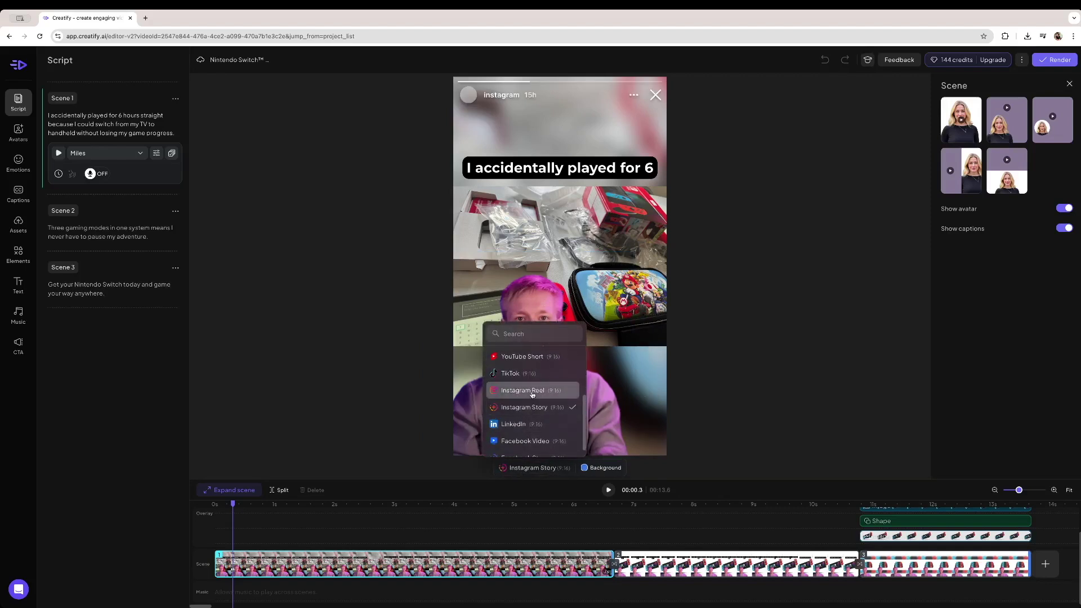
click(523, 390)
click(633, 385)
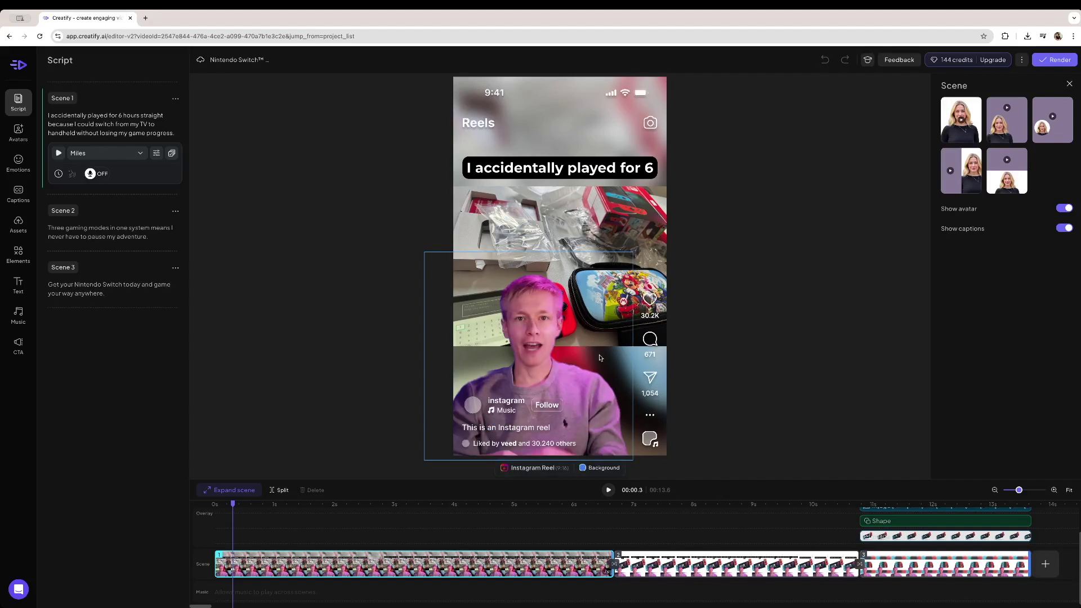
Step: Reposition the avatar to about X -191, Y 432 and place the scene 1 caption between the Reels header and the product image
drag(523, 322, 534, 432)
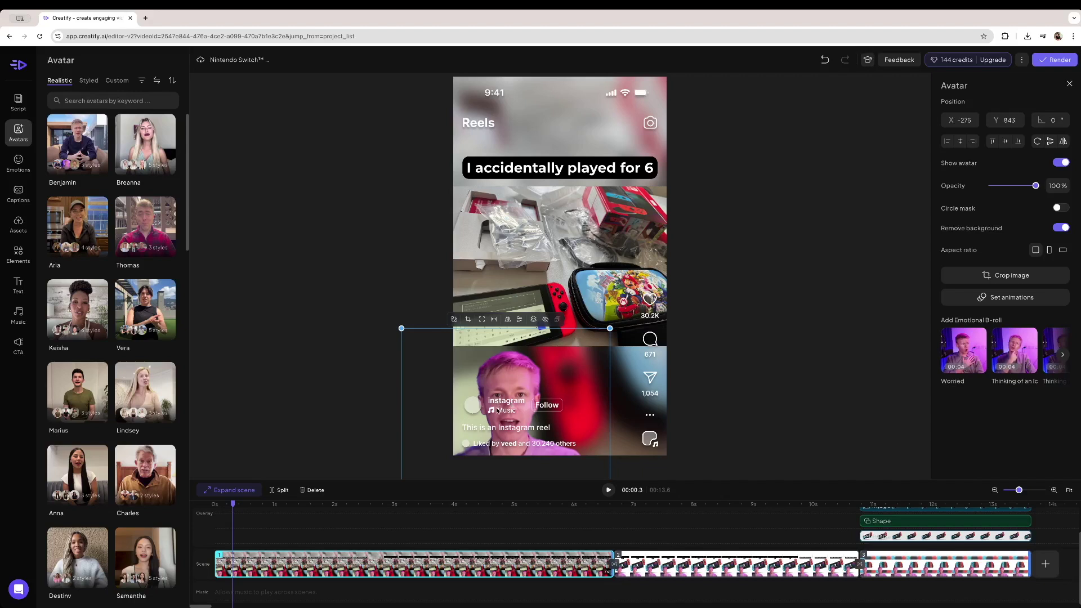
drag(510, 383, 530, 304)
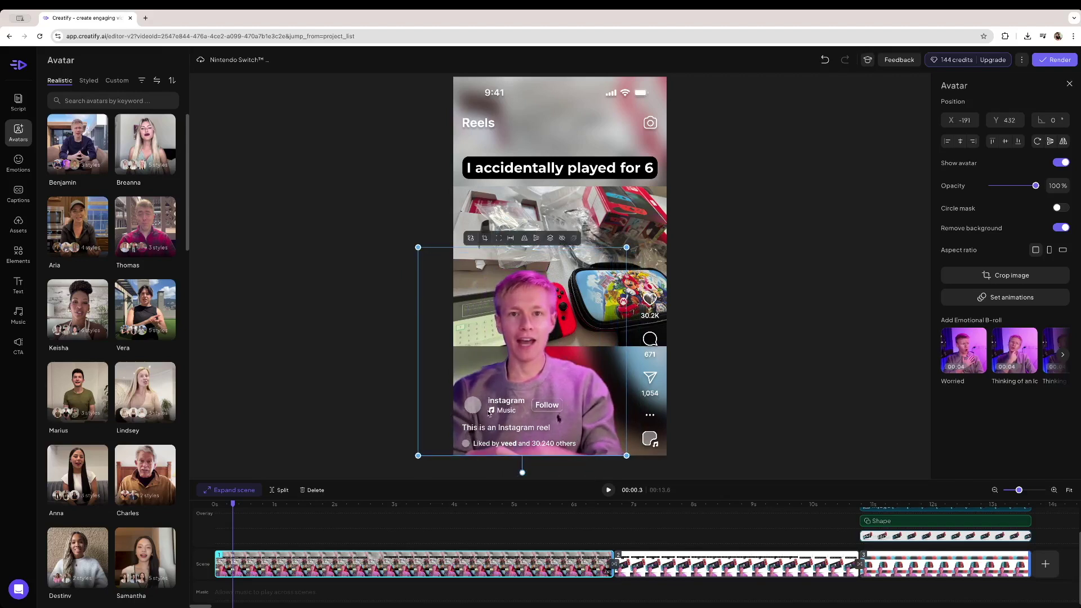
mouse_move(552, 172)
mouse_down()
mouse_move(553, 156)
mouse_move(552, 168)
mouse_move(539, 170)
mouse_move(542, 162)
mouse_up()
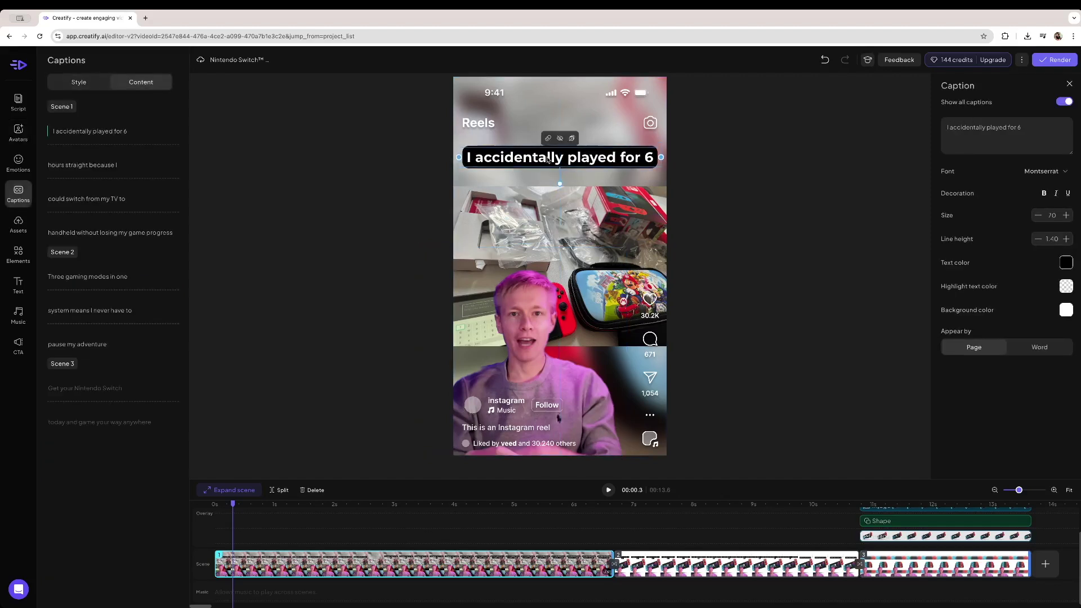
drag(588, 165, 584, 131)
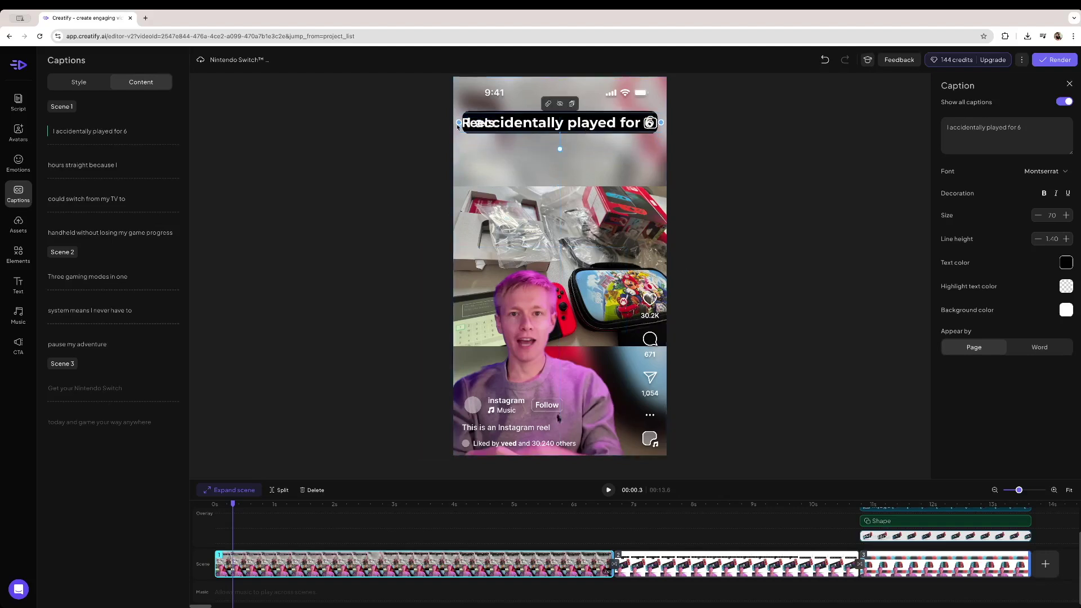
drag(527, 122, 578, 167)
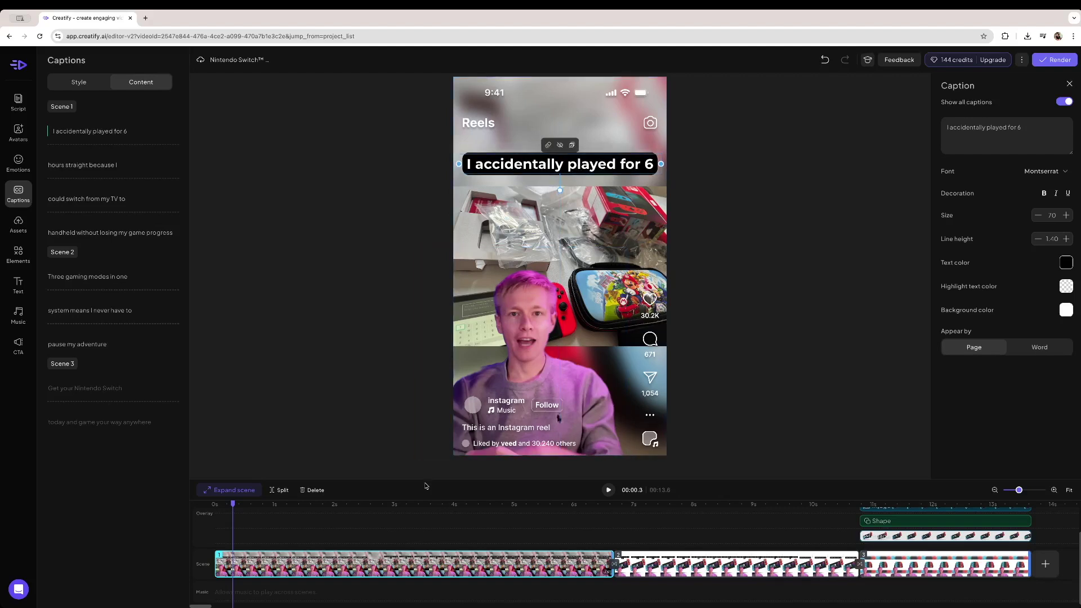
Step: Expand the scene in the timeline to examine its caption, overlay and avatar tracks, and collapse it again
scroll(283, 482, right, 1)
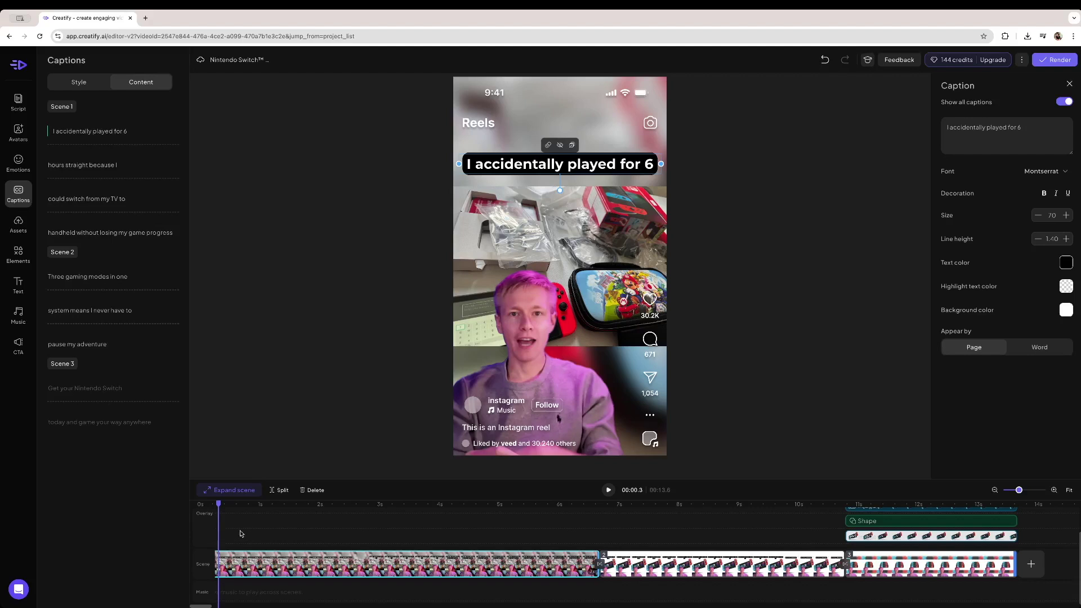
click(226, 492)
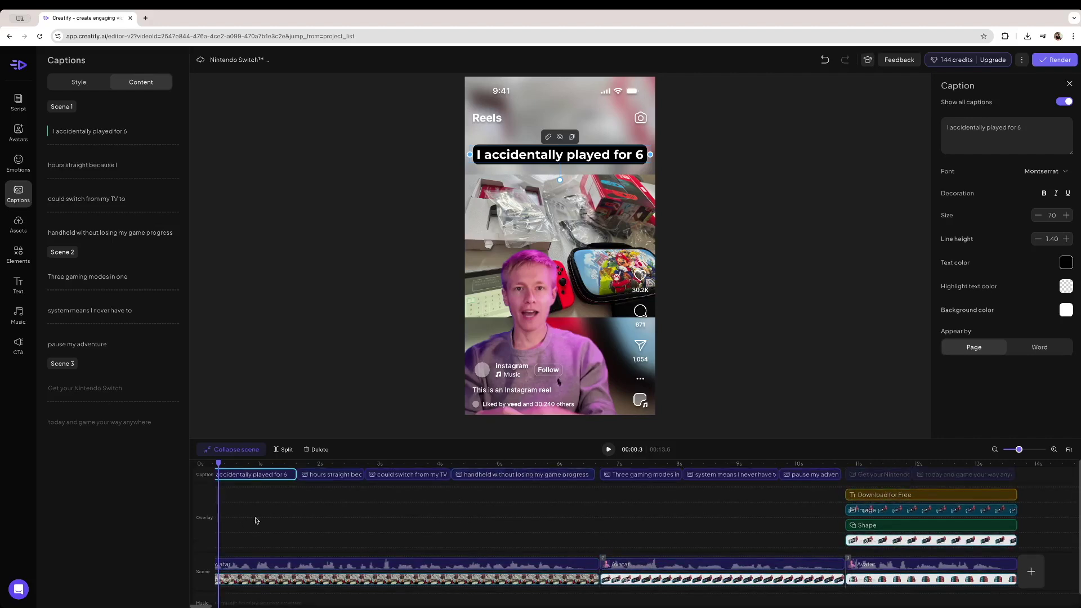
click(241, 452)
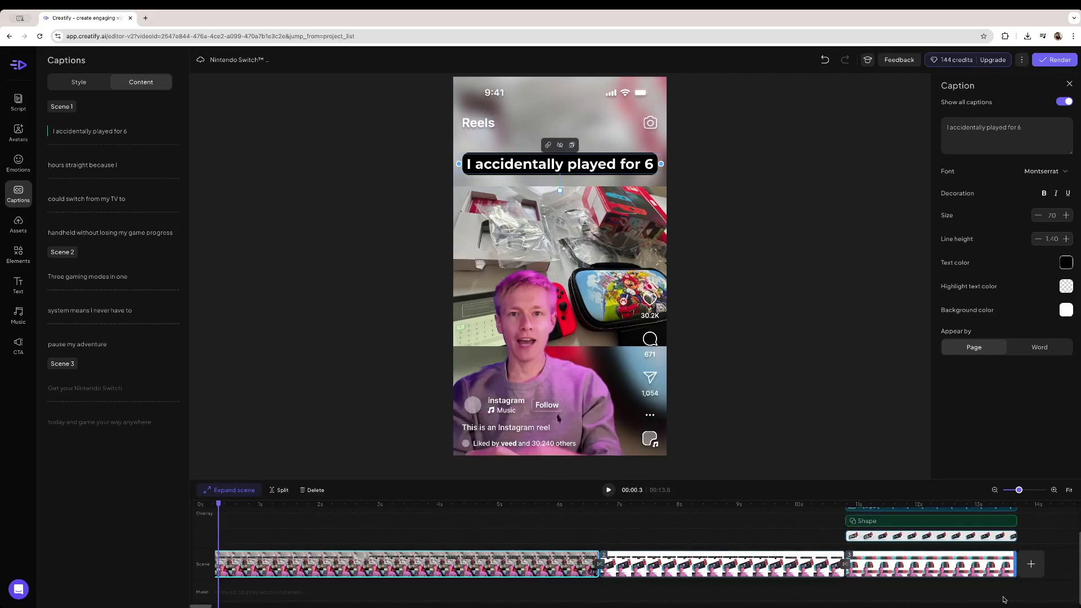
Step: Show the YouTube Short (9:16) platform overlay and nudge the scene 1 caption slightly upward
click(540, 439)
click(534, 467)
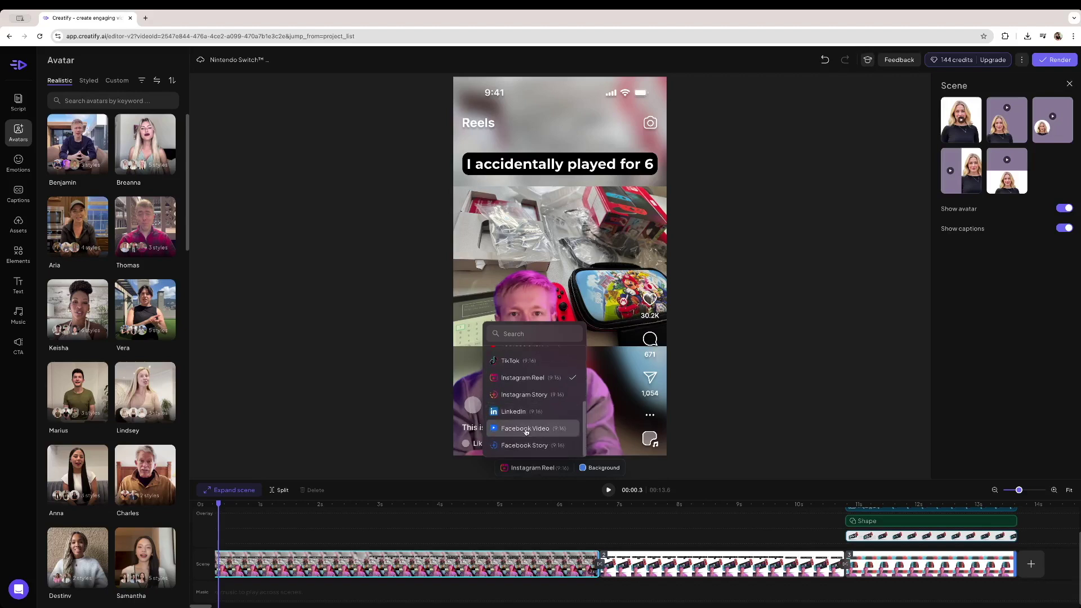
scroll(515, 388, up, 1)
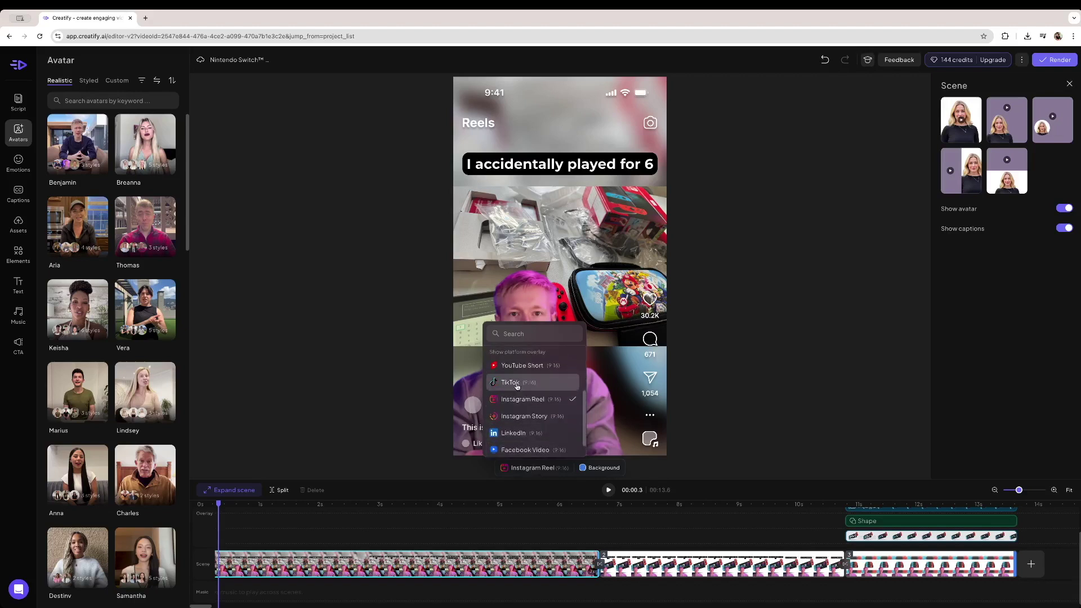
scroll(512, 400, up, 2)
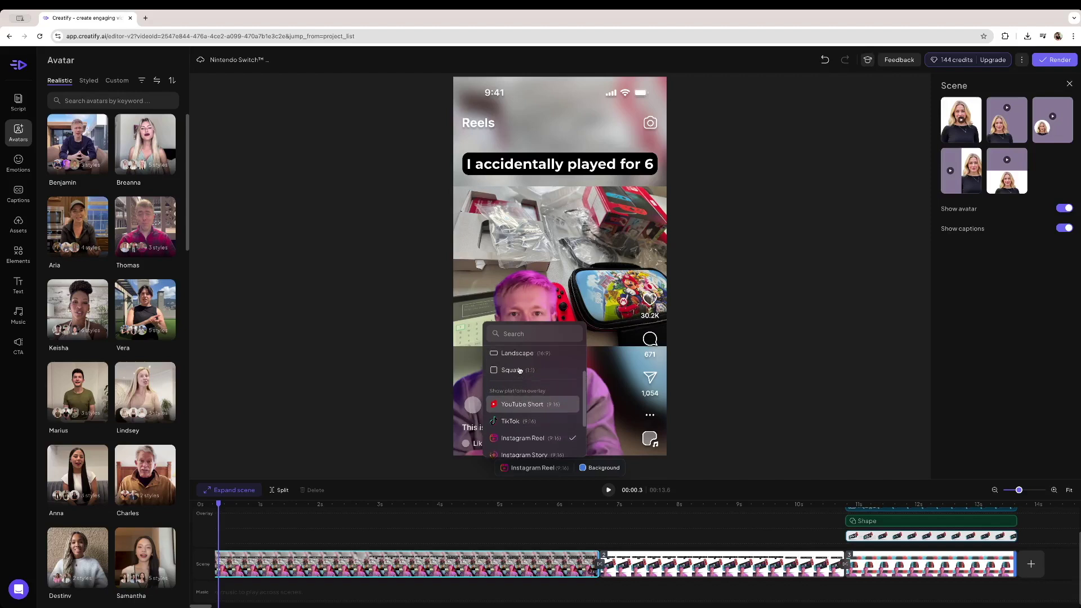
click(546, 407)
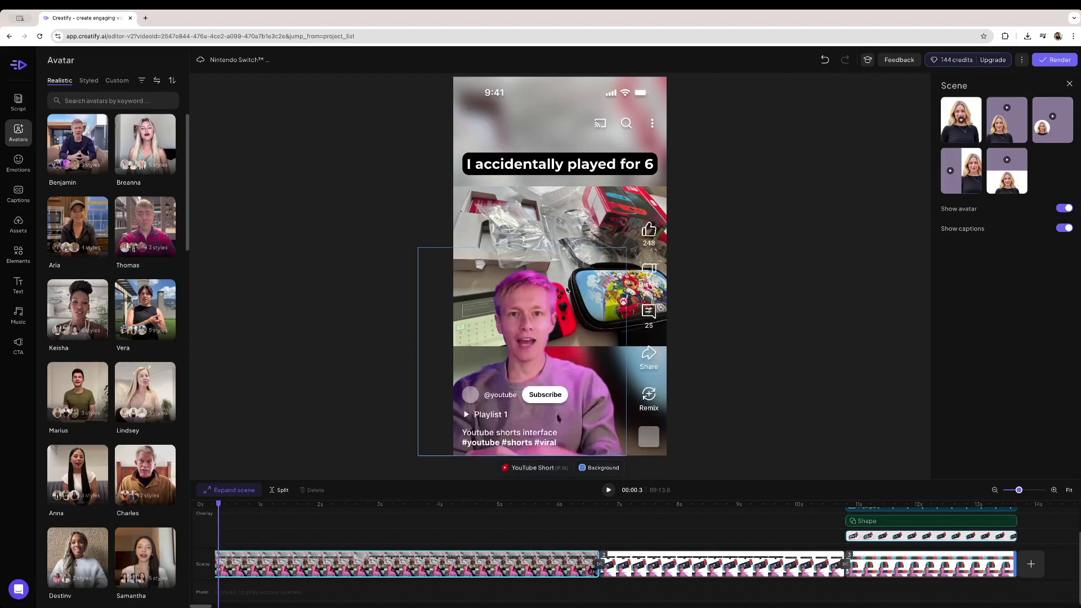
click(583, 159)
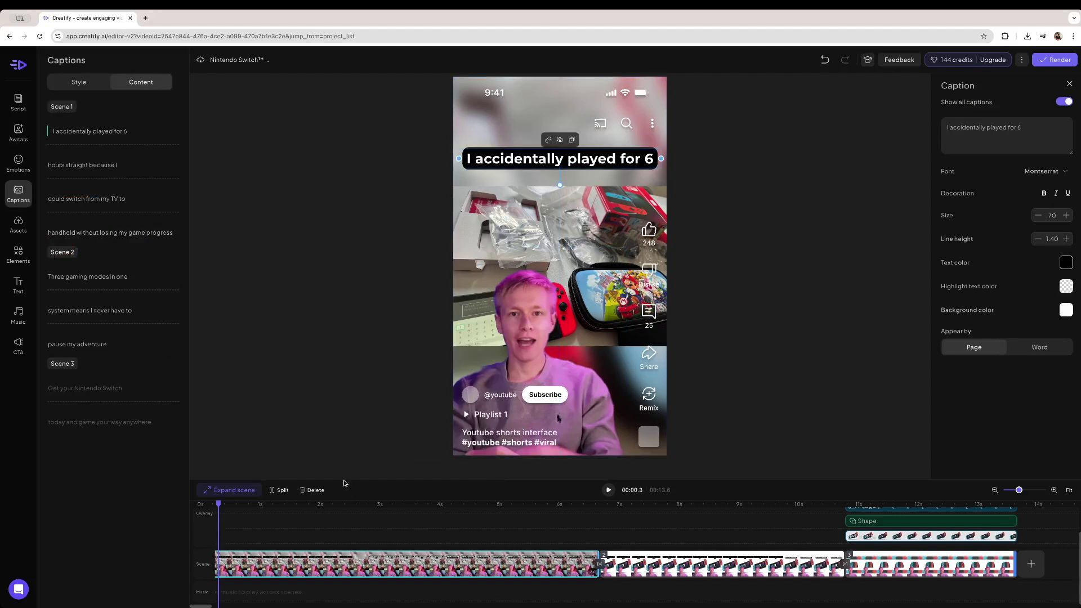